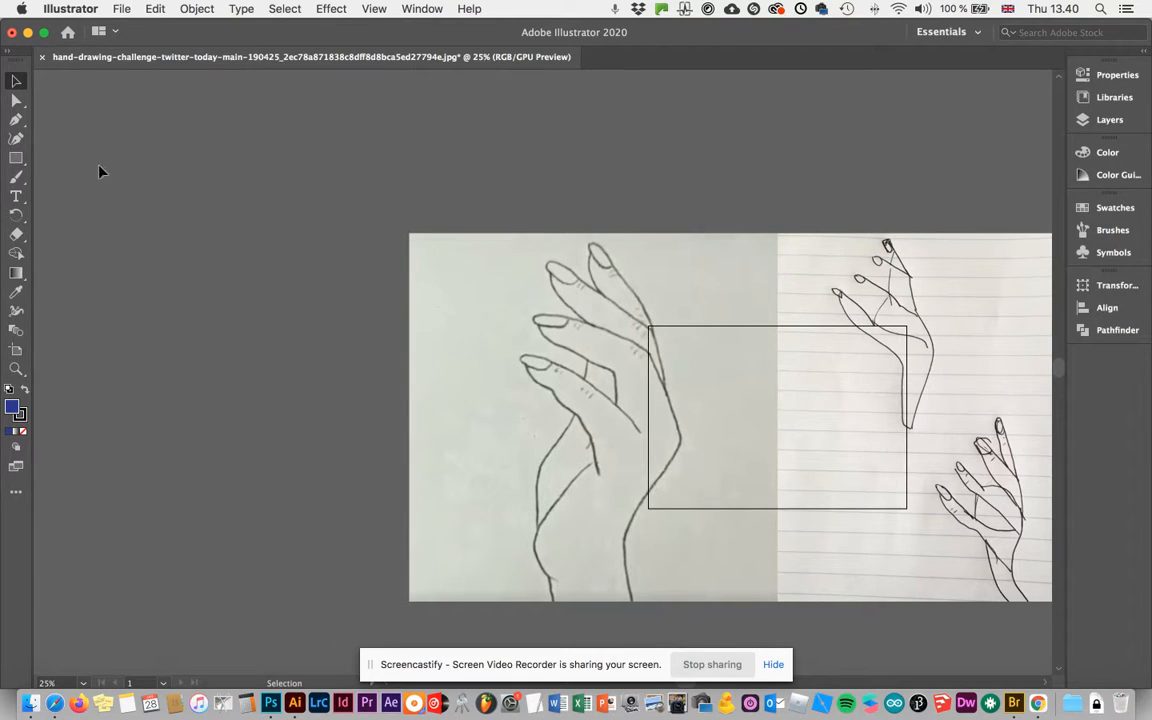
Draw a closed four-sided shape with straight edges beside the large hand sketch using the Pen tool.
{"action": "left_click", "coordinate": [16, 120]}
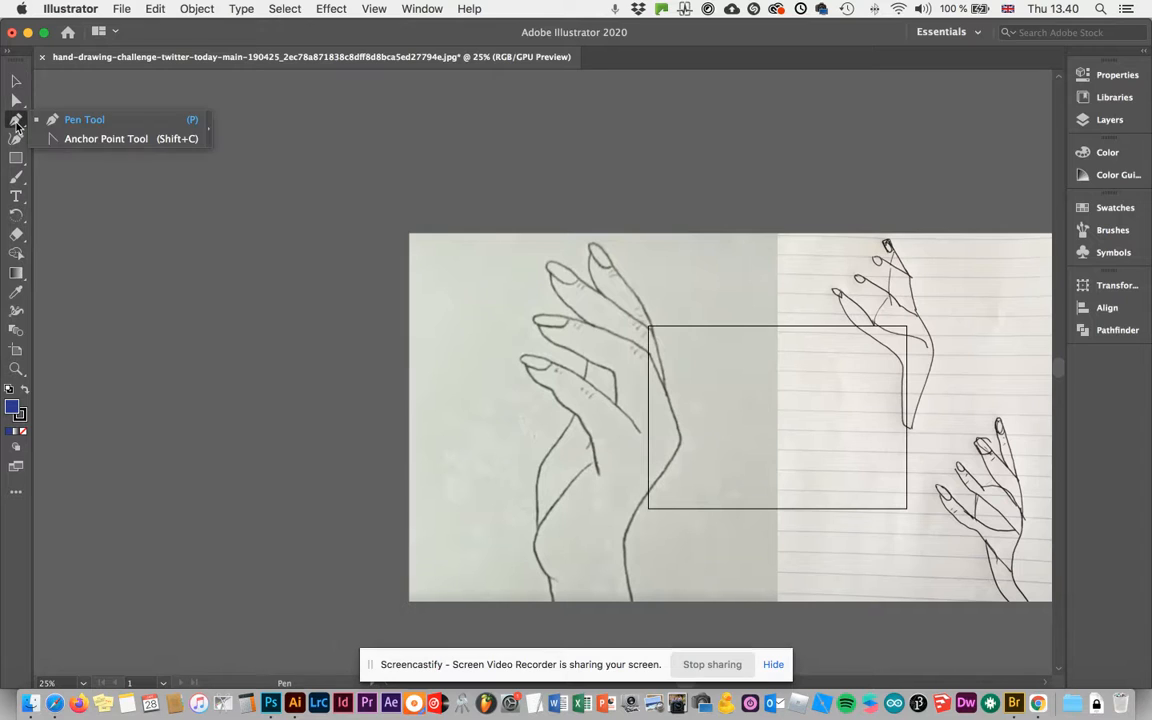
{"action": "left_click", "coordinate": [80, 121]}
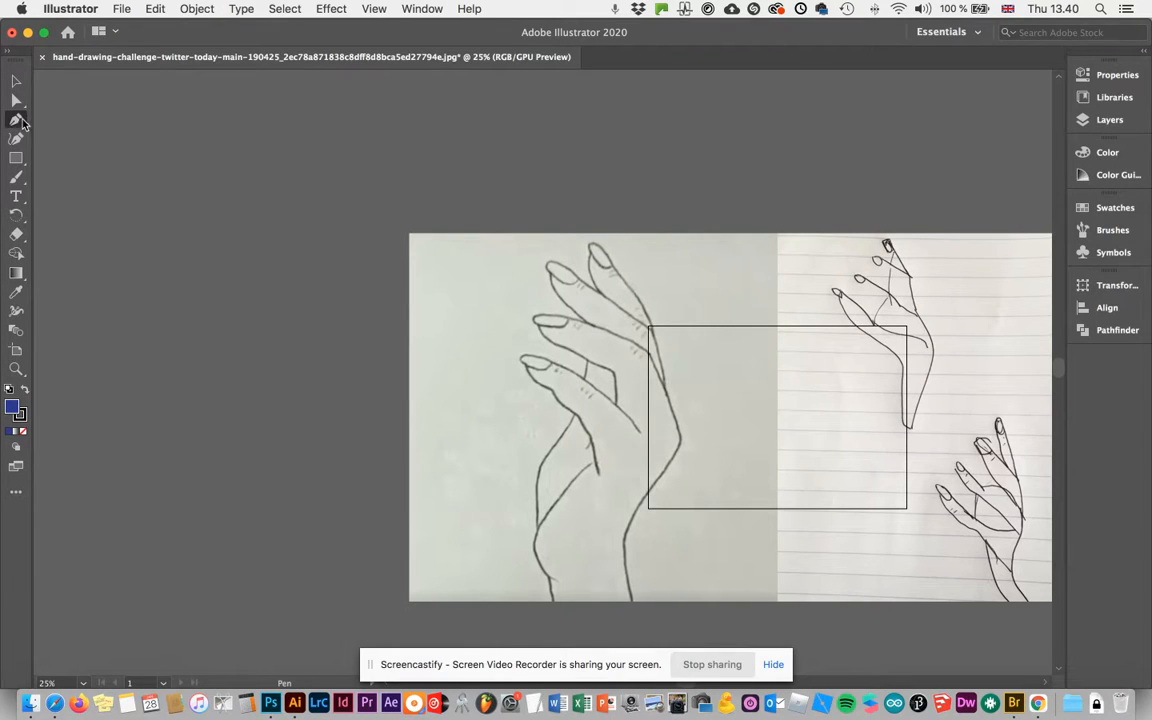
{"action": "left_click_drag", "start_coordinate": [15, 121], "coordinate": [62, 118]}
{"action": "left_click", "coordinate": [445, 261]}
{"action": "left_click", "coordinate": [461, 336]}
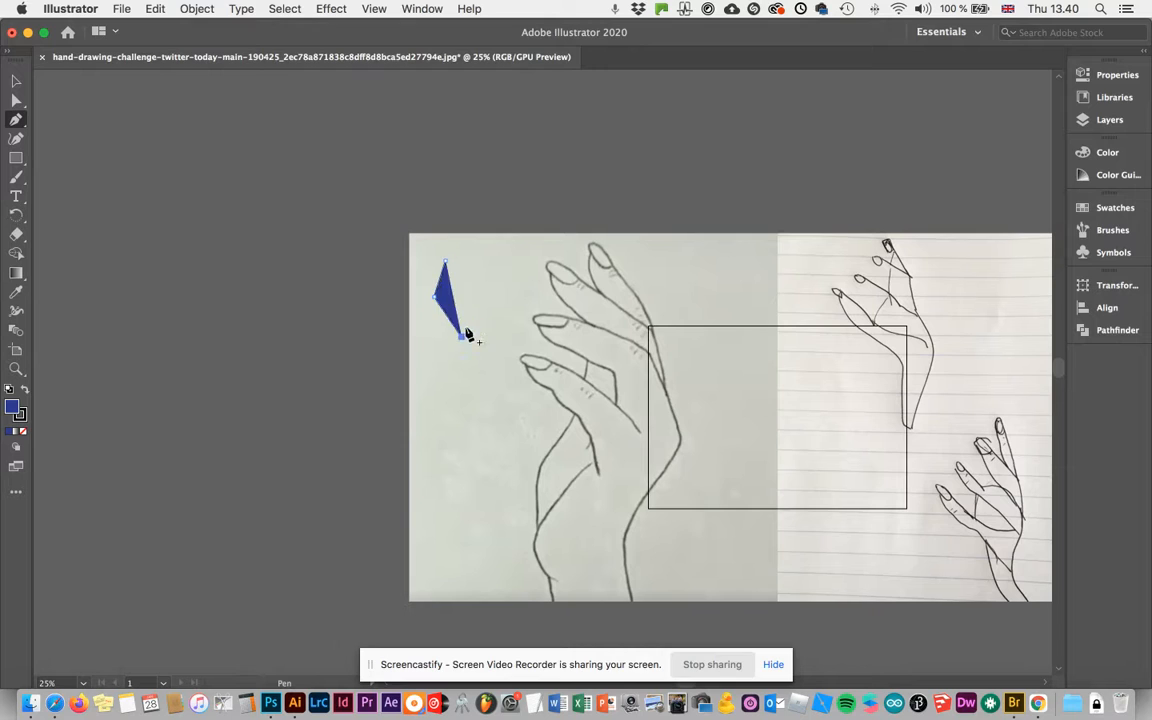
{"action": "left_click", "coordinate": [498, 287]}
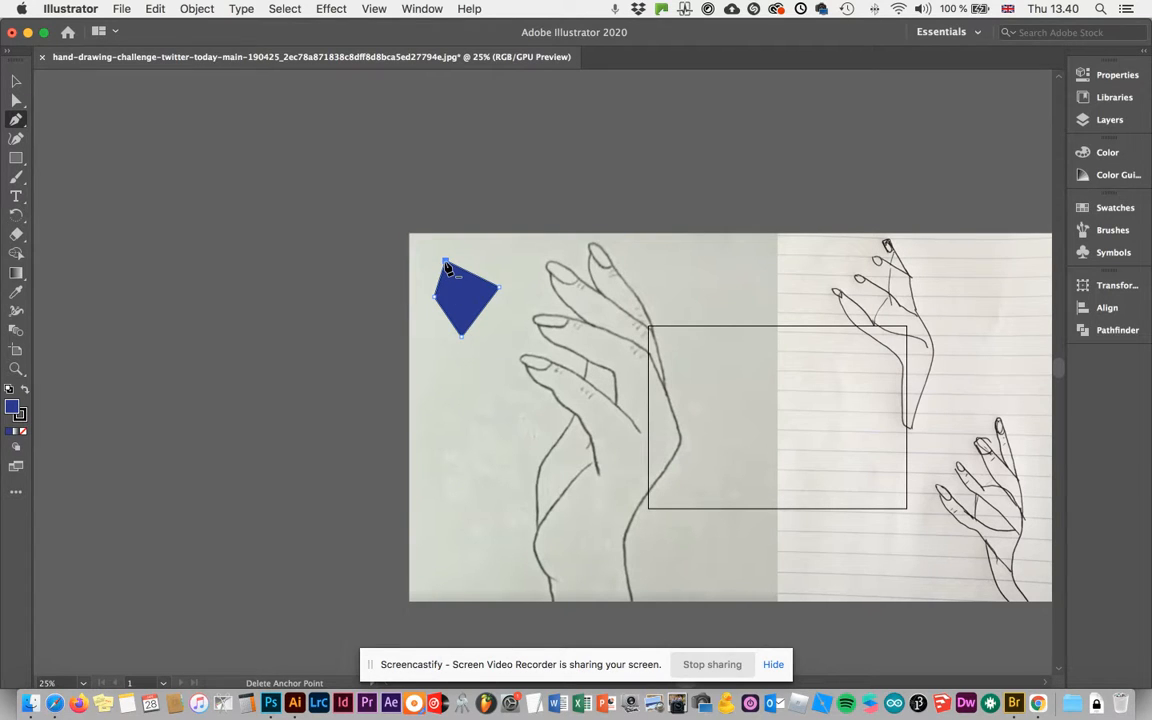
Draw two closed triangles, a small one below the four-sided shape and a larger one above the image.
{"action": "left_click", "coordinate": [436, 369]}
{"action": "left_click", "coordinate": [443, 408]}
{"action": "left_click", "coordinate": [476, 376]}
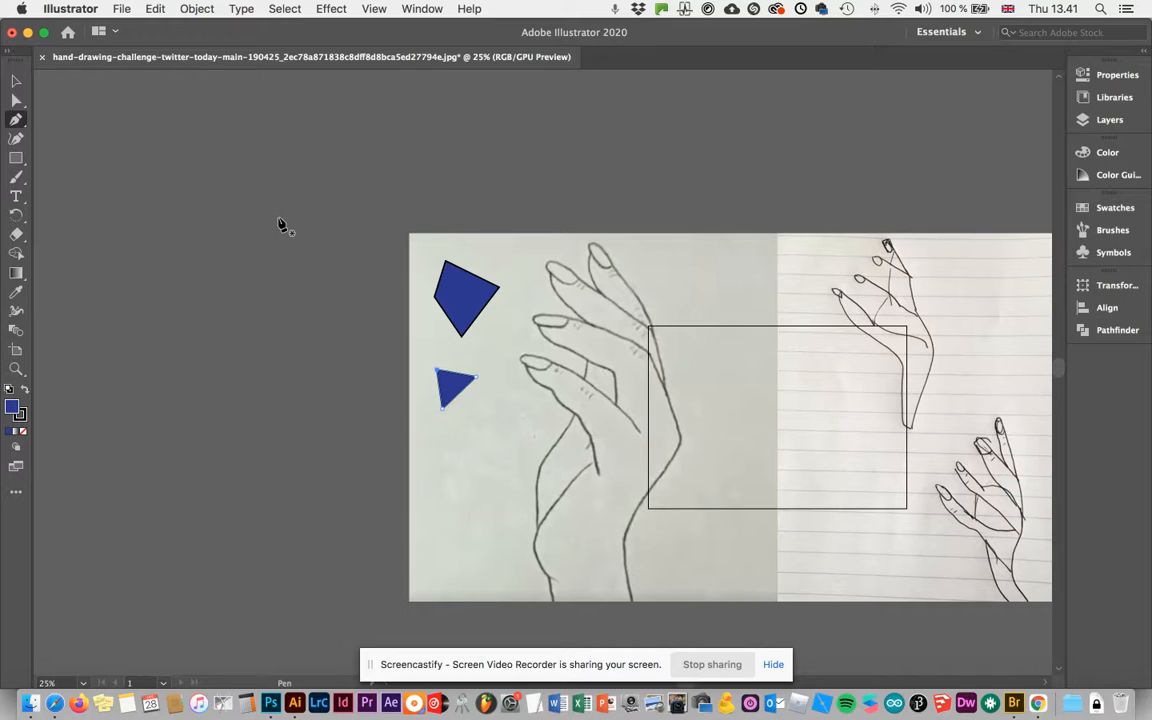
{"action": "left_click", "coordinate": [430, 166]}
{"action": "left_click", "coordinate": [520, 149]}
{"action": "left_click", "coordinate": [497, 224]}
{"action": "left_click", "coordinate": [431, 168]}
Draw a closed rounded shape with curved segments on the empty canvas beside the larger triangle.
{"action": "left_click", "coordinate": [319, 184]}
{"action": "left_click", "coordinate": [318, 208]}
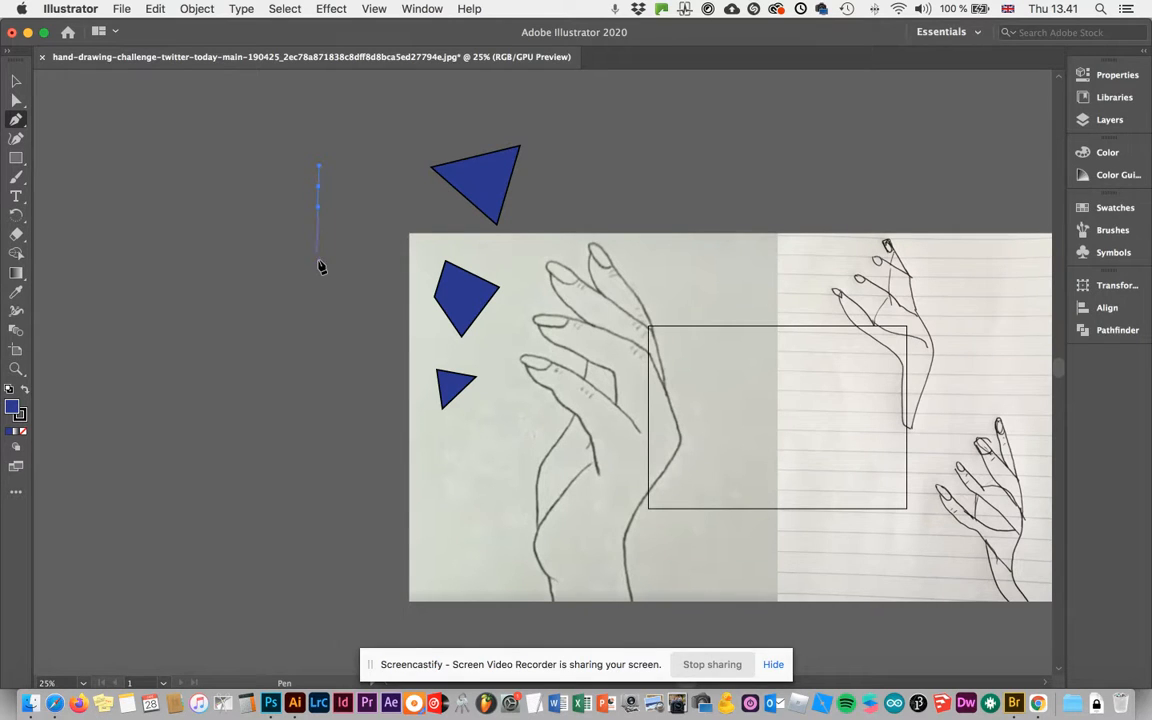
{"action": "left_click_drag", "start_coordinate": [334, 271], "coordinate": [350, 280]}
{"action": "left_click_drag", "start_coordinate": [404, 245], "coordinate": [373, 175]}
{"action": "left_click", "coordinate": [318, 186]}
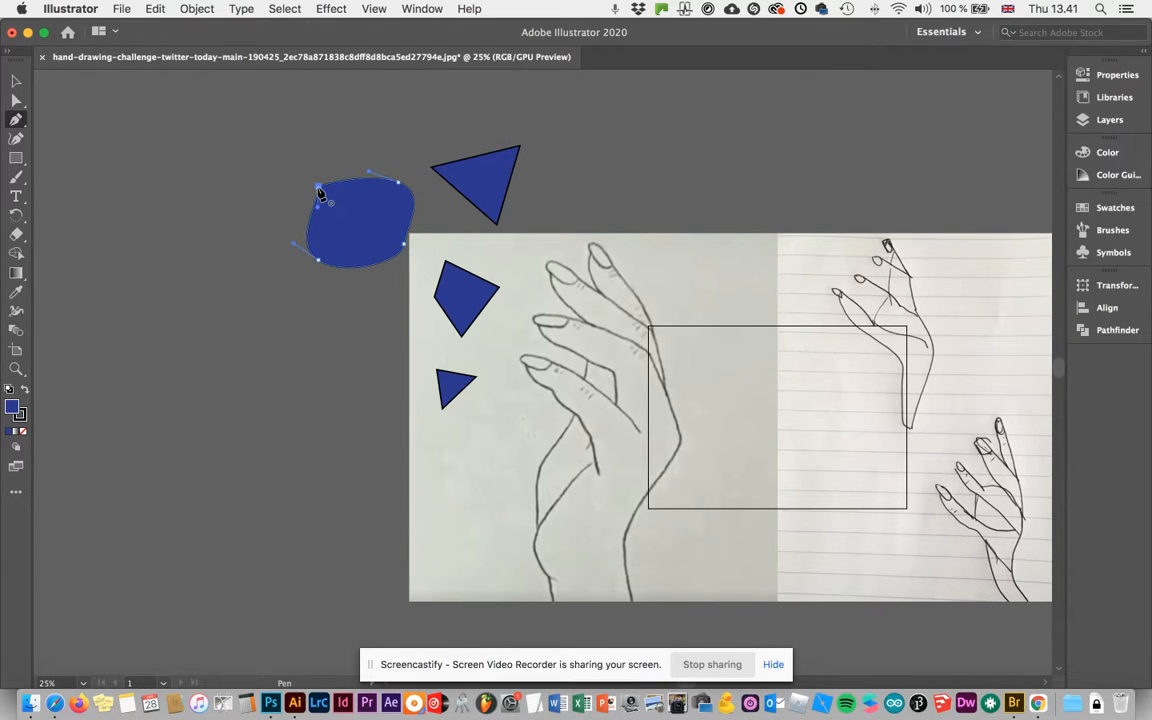
Move the rounded shape's upper-right anchor slightly and convert its upper-left corner to a smooth point with the Anchor Point Tool.
{"action": "left_click", "coordinate": [16, 100]}
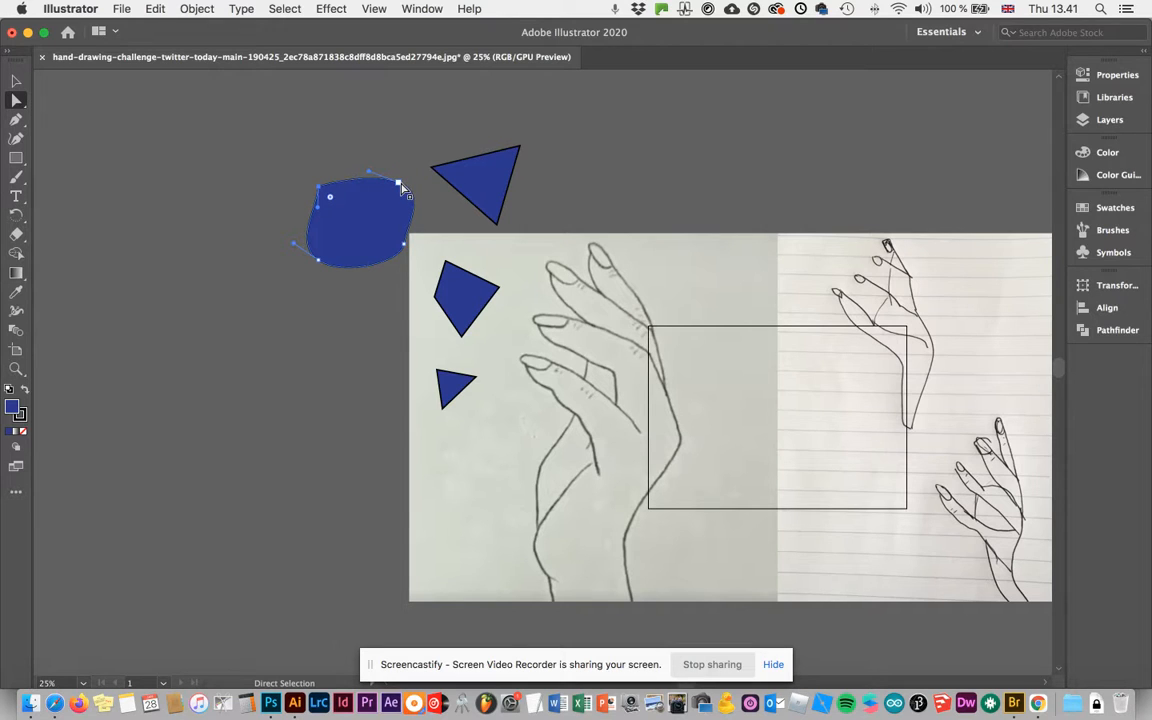
{"action": "mouse_move", "coordinate": [398, 184]}
{"action": "left_mouse_down"}
{"action": "mouse_move", "coordinate": [385, 205]}
{"action": "mouse_move", "coordinate": [395, 181]}
{"action": "mouse_move", "coordinate": [325, 156]}
{"action": "mouse_move", "coordinate": [393, 180]}
{"action": "left_mouse_up"}
{"action": "left_click", "coordinate": [16, 119]}
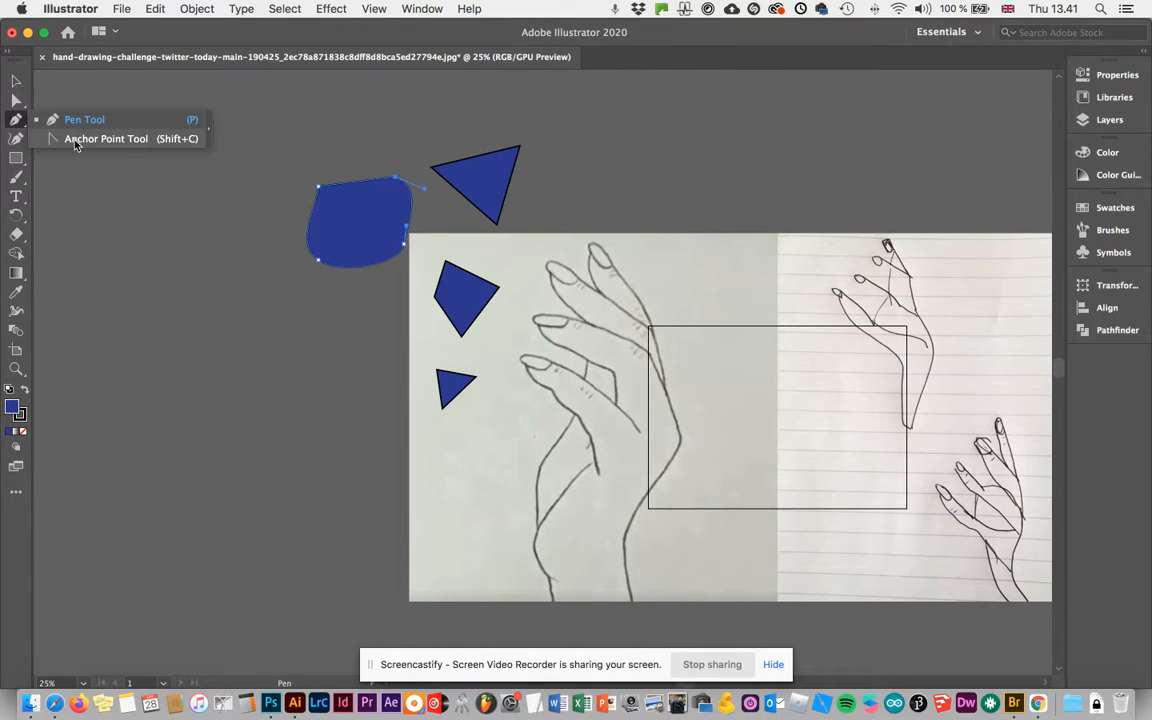
{"action": "left_click", "coordinate": [76, 141]}
{"action": "left_click_drag", "start_coordinate": [318, 187], "coordinate": [302, 208]}
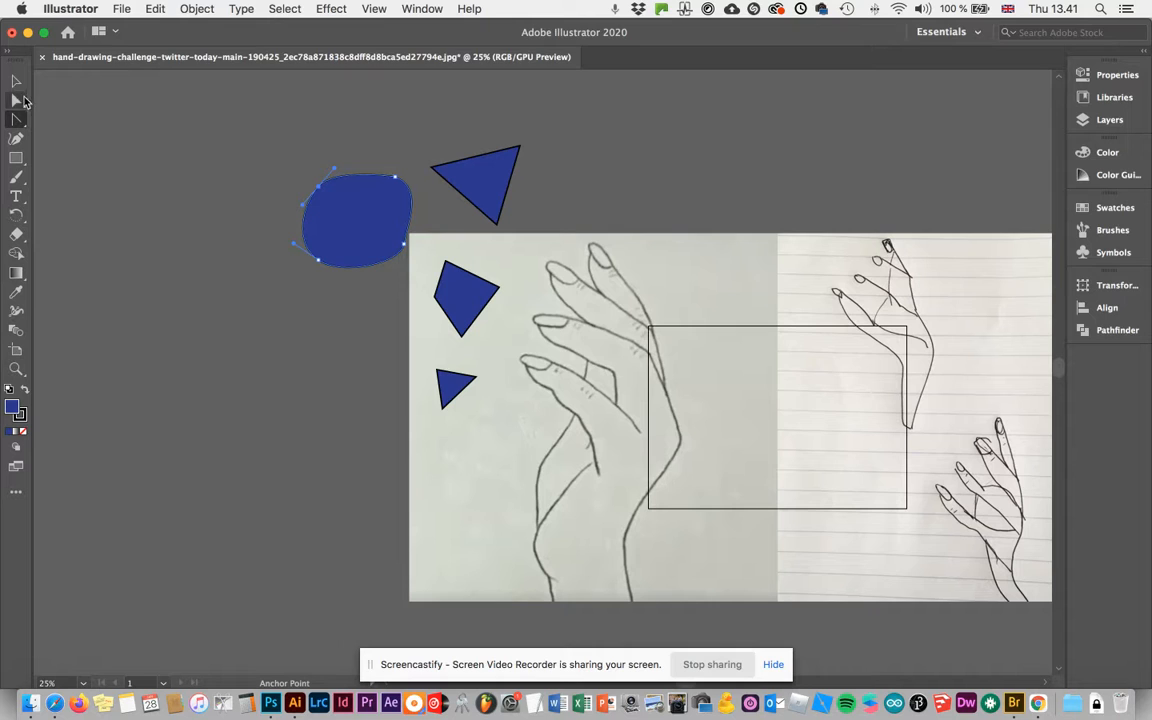
Hide the edges so the rounded shape's anchors and handles are not displayed.
{"action": "left_click", "coordinate": [16, 80]}
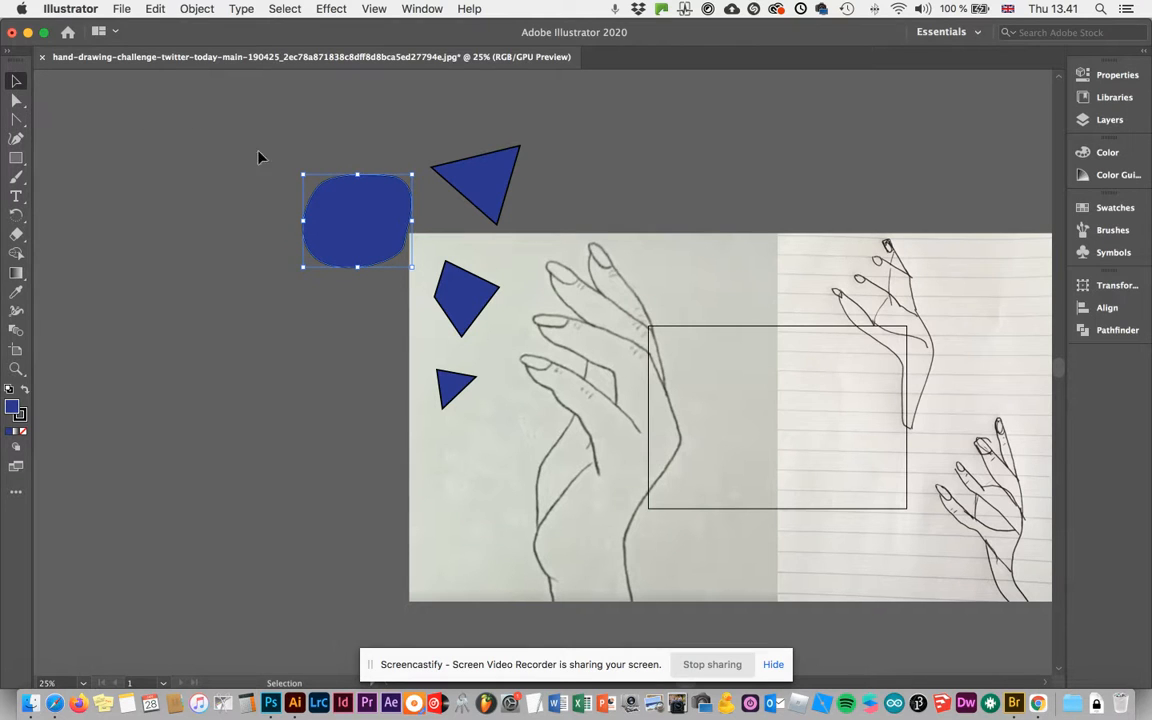
{"action": "left_click", "coordinate": [16, 119]}
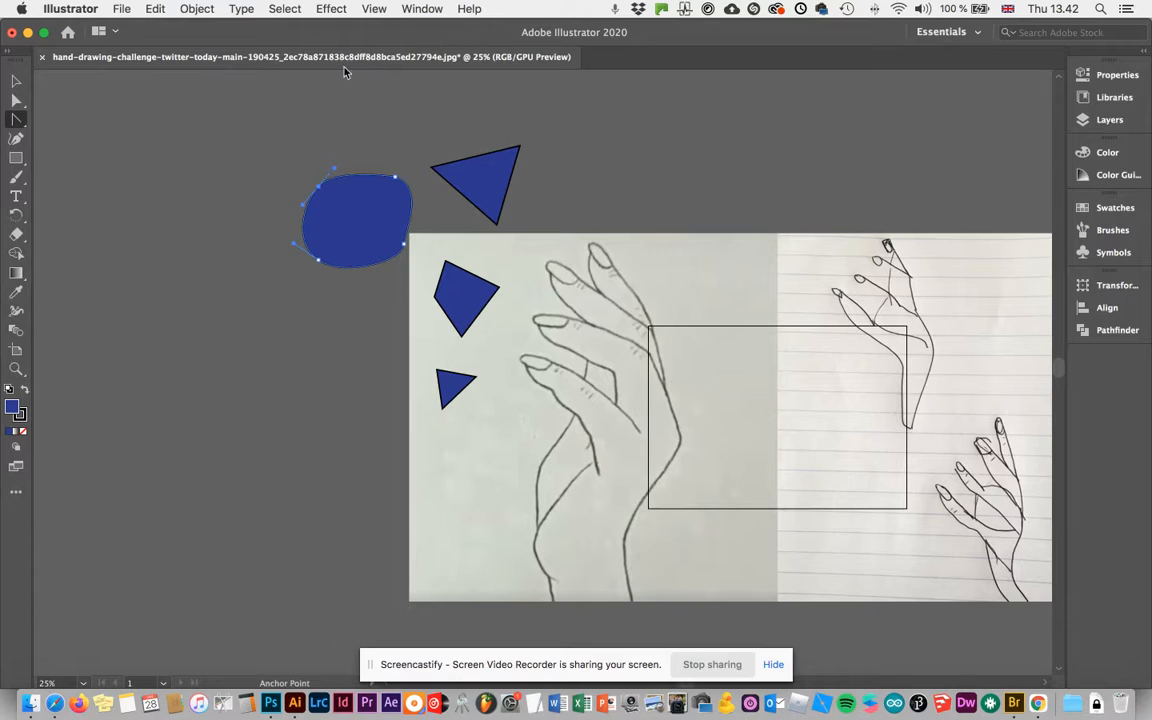
{"action": "left_click", "coordinate": [375, 9]}
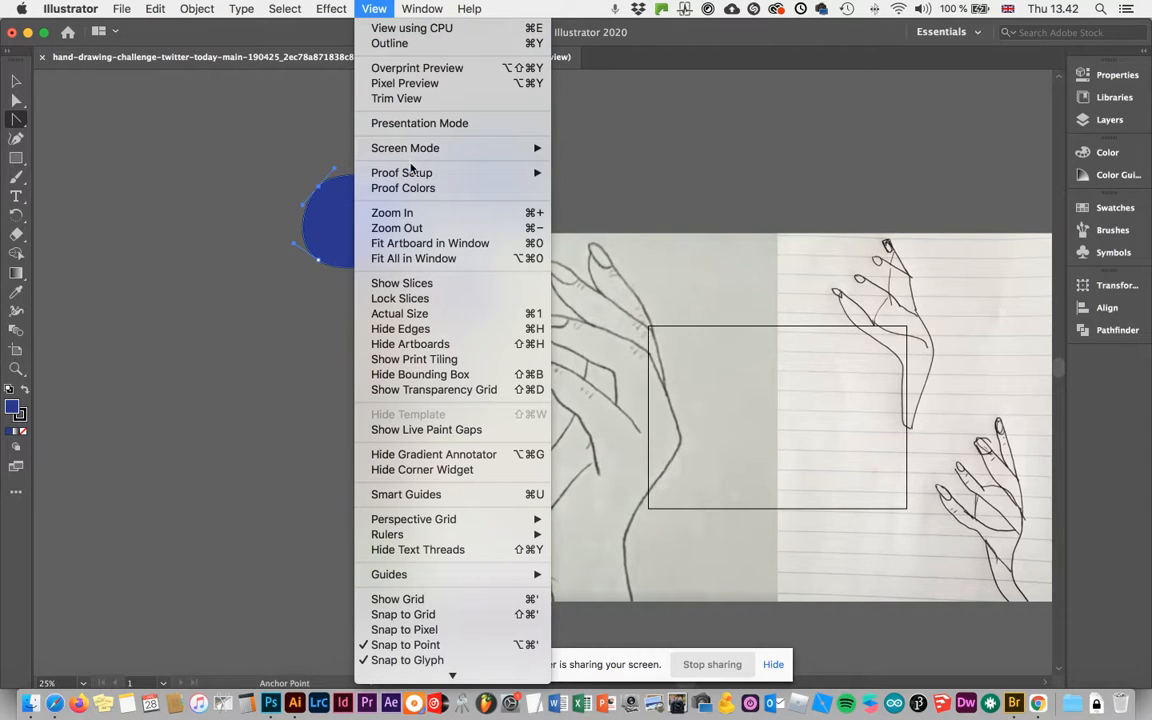
{"action": "left_click", "coordinate": [398, 330]}
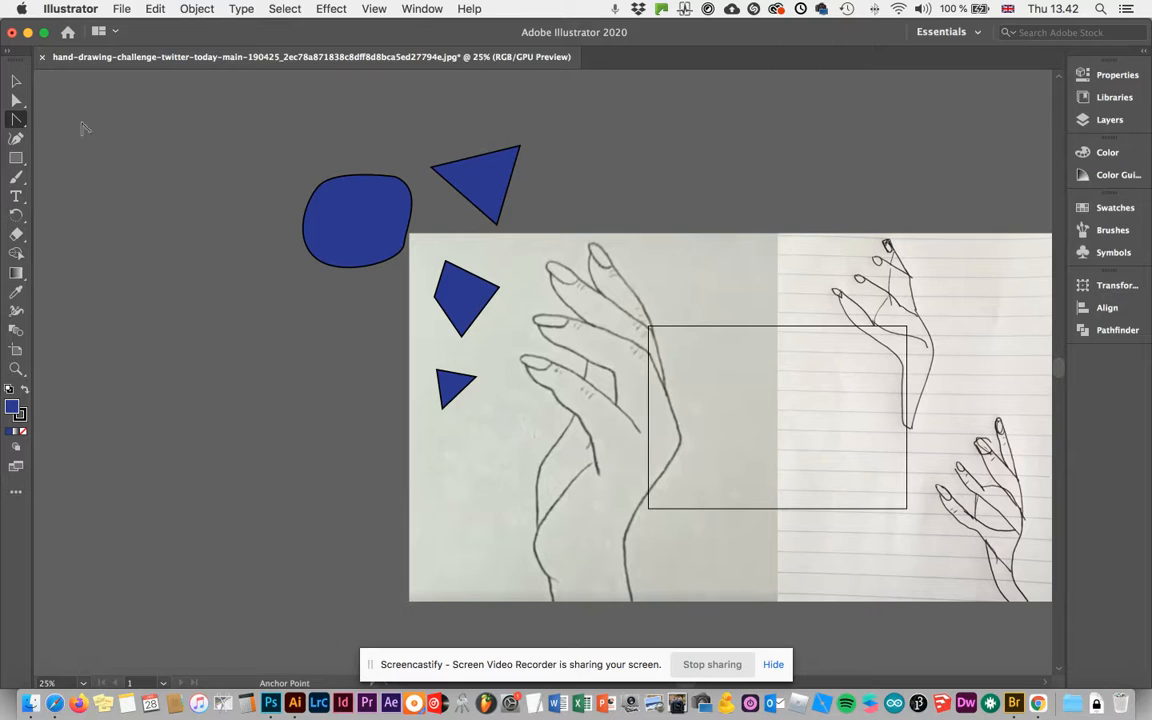
Show the edges again and adjust the upper direction handle of the rounded shape's upper-left anchor.
{"action": "left_click", "coordinate": [11, 123]}
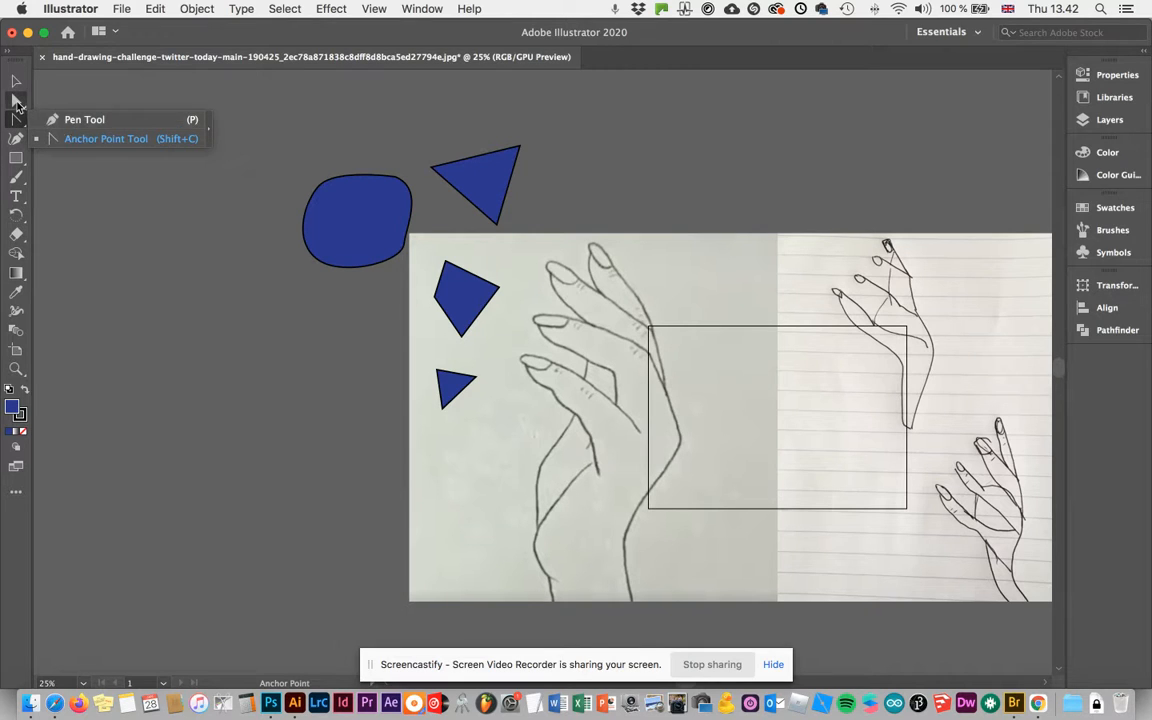
{"action": "left_click", "coordinate": [16, 102]}
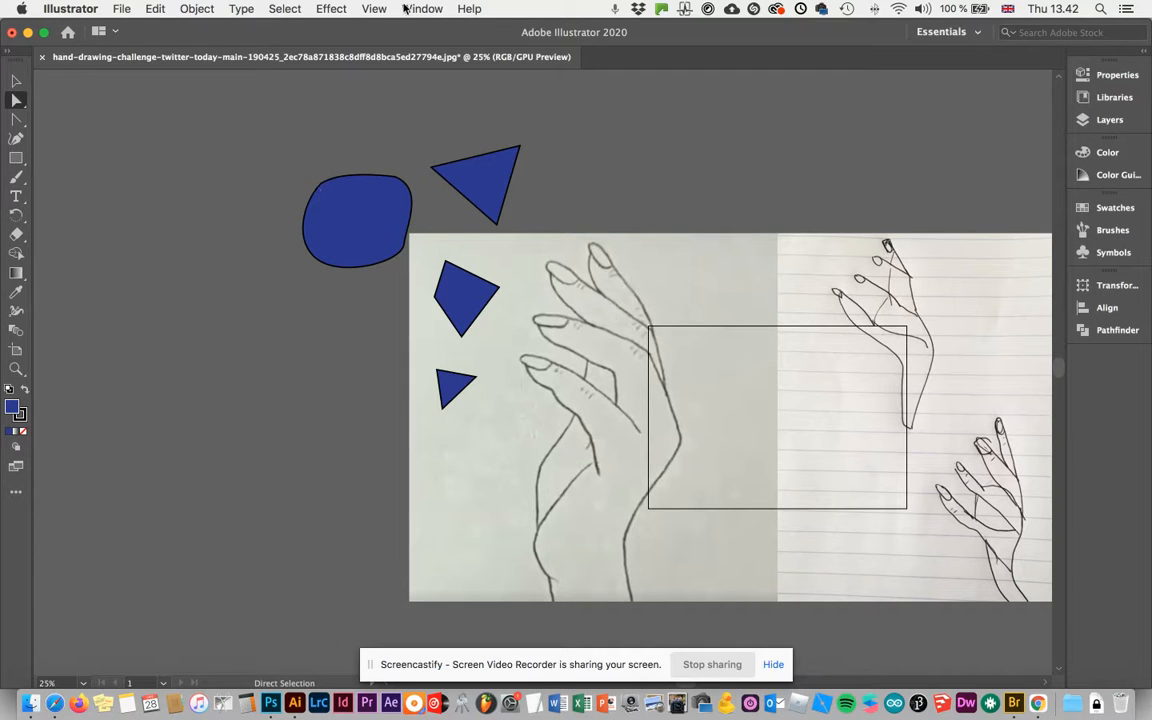
{"action": "left_click", "coordinate": [374, 8]}
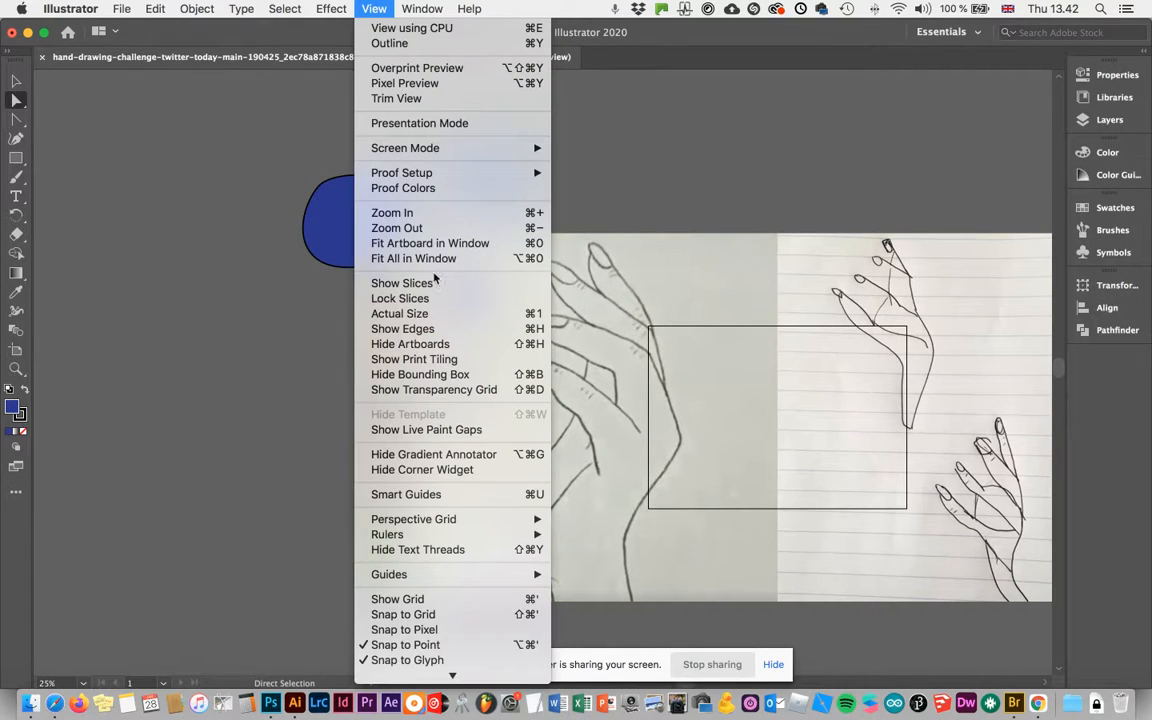
{"action": "left_click", "coordinate": [433, 330]}
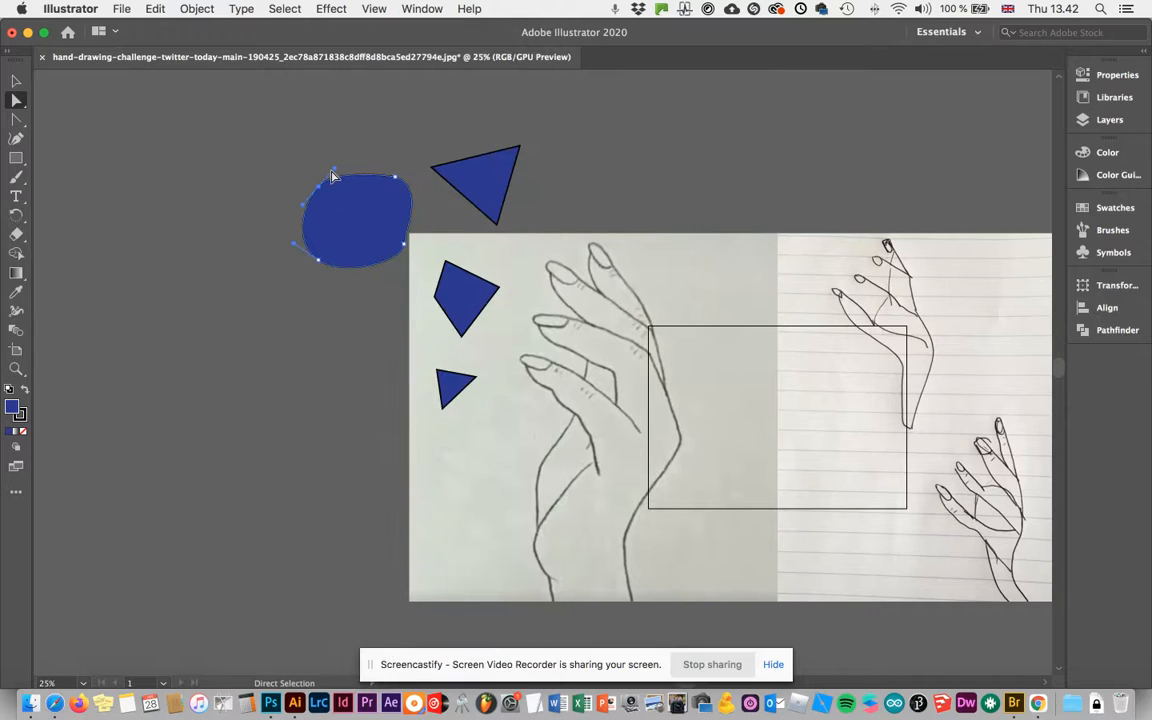
{"action": "mouse_move", "coordinate": [335, 173]}
{"action": "left_mouse_down"}
{"action": "mouse_move", "coordinate": [327, 130]}
{"action": "mouse_move", "coordinate": [333, 166]}
{"action": "left_mouse_up"}
{"action": "left_click", "coordinate": [16, 80]}
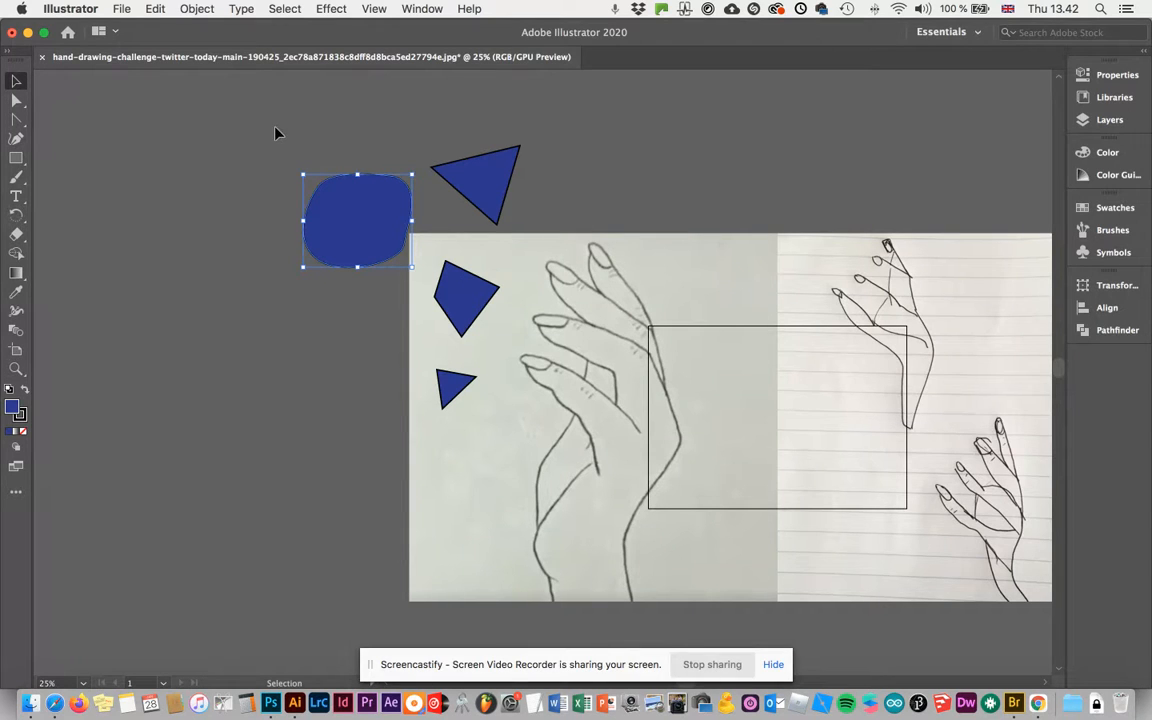
Delete the four practice shapes: the rounded shape, both triangles and the four-sided shape.
{"action": "left_click", "coordinate": [483, 443]}
{"action": "left_click", "coordinate": [345, 244]}
{"action": "key", "text": "Delete"}
{"action": "left_click", "coordinate": [447, 180]}
{"action": "key", "text": "Delete"}
{"action": "left_click", "coordinate": [476, 294]}
{"action": "key", "text": "Delete"}
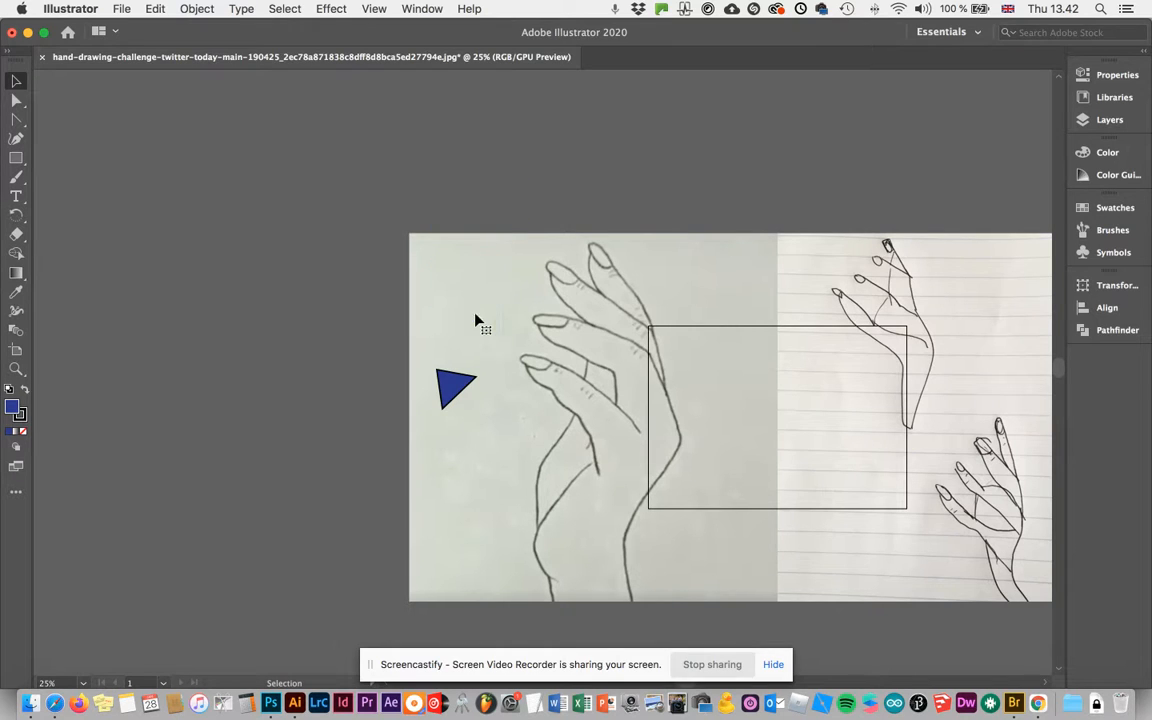
{"action": "left_click", "coordinate": [455, 382]}
{"action": "key", "text": "Delete"}
Trace the large hand's left edge with the Pen tool, from the bottom of the wrist up to the lowest finger's base.
{"action": "left_click", "coordinate": [16, 119]}
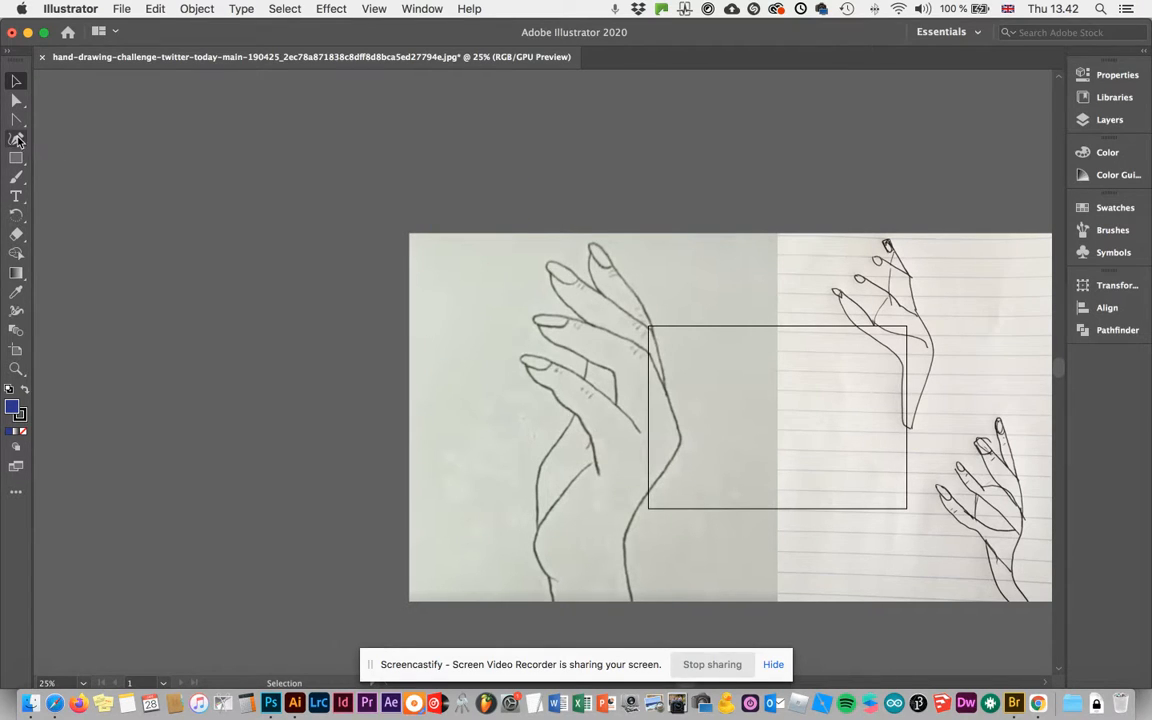
{"action": "left_click", "coordinate": [55, 123]}
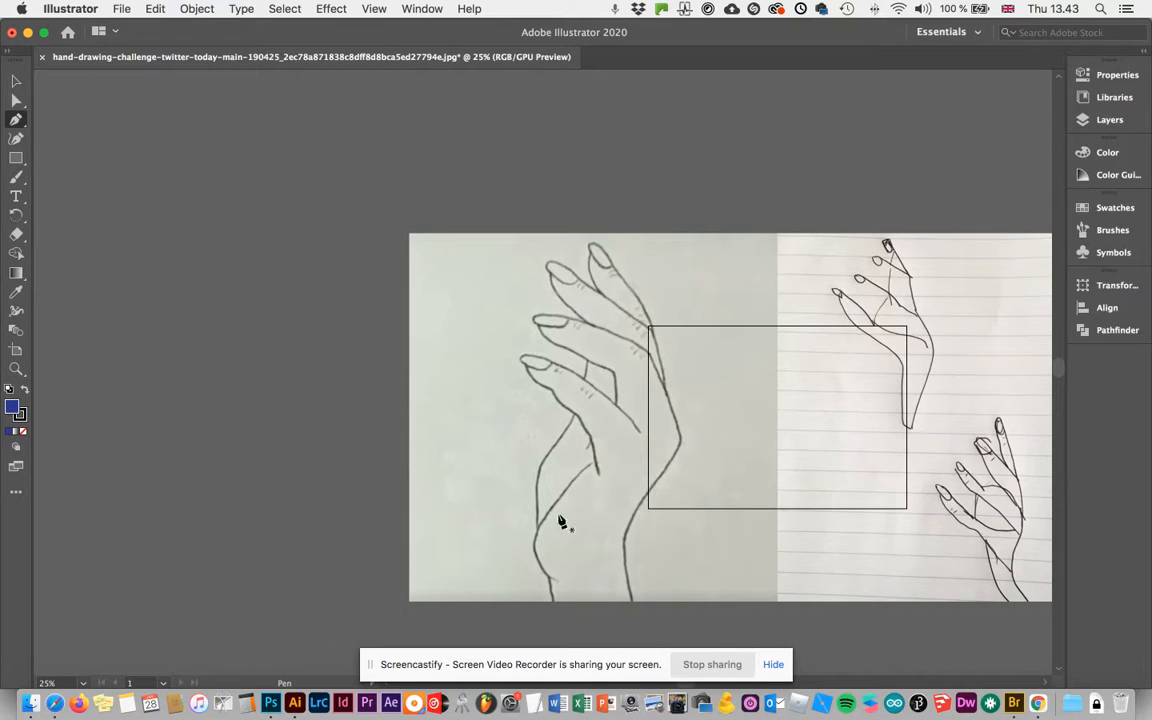
{"action": "left_click", "coordinate": [553, 600]}
{"action": "left_click", "coordinate": [549, 578]}
{"action": "left_click_drag", "start_coordinate": [533, 551], "coordinate": [538, 481]}
{"action": "left_click", "coordinate": [538, 469]}
{"action": "left_click_drag", "start_coordinate": [563, 440], "coordinate": [574, 414]}
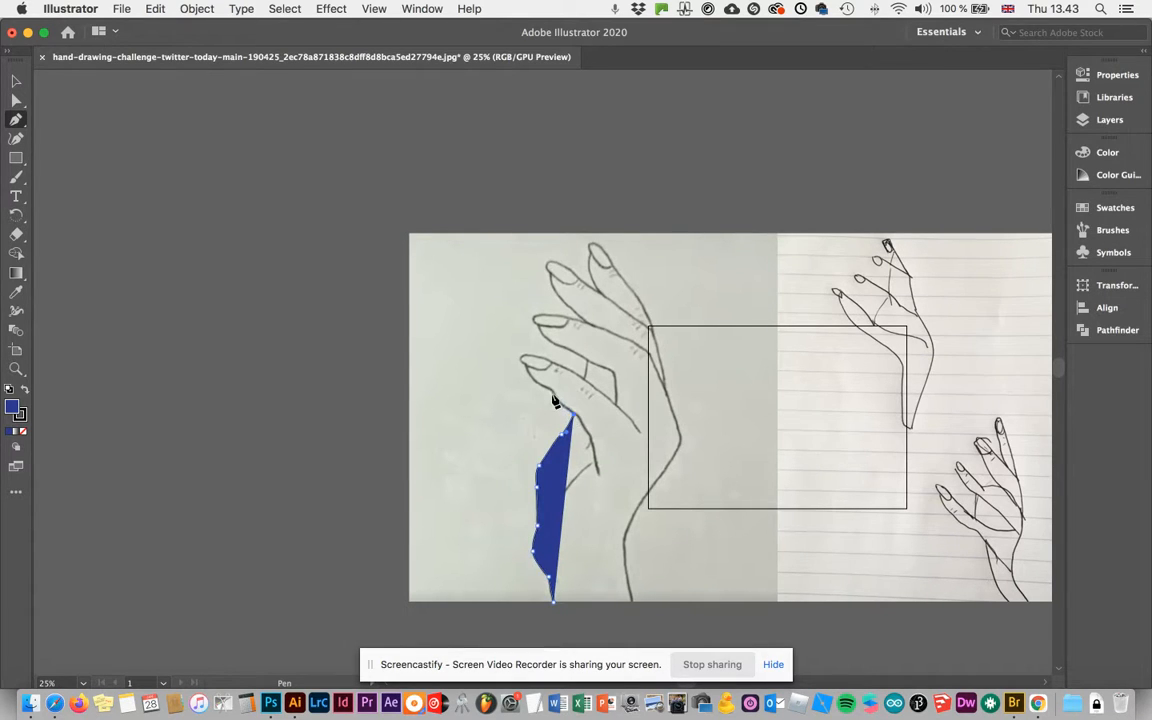
Continue the outline around the lowest finger, along its underside, around the tip and back to the gap above it.
{"action": "left_click", "coordinate": [557, 404]}
{"action": "left_click", "coordinate": [555, 398]}
{"action": "left_click", "coordinate": [550, 392]}
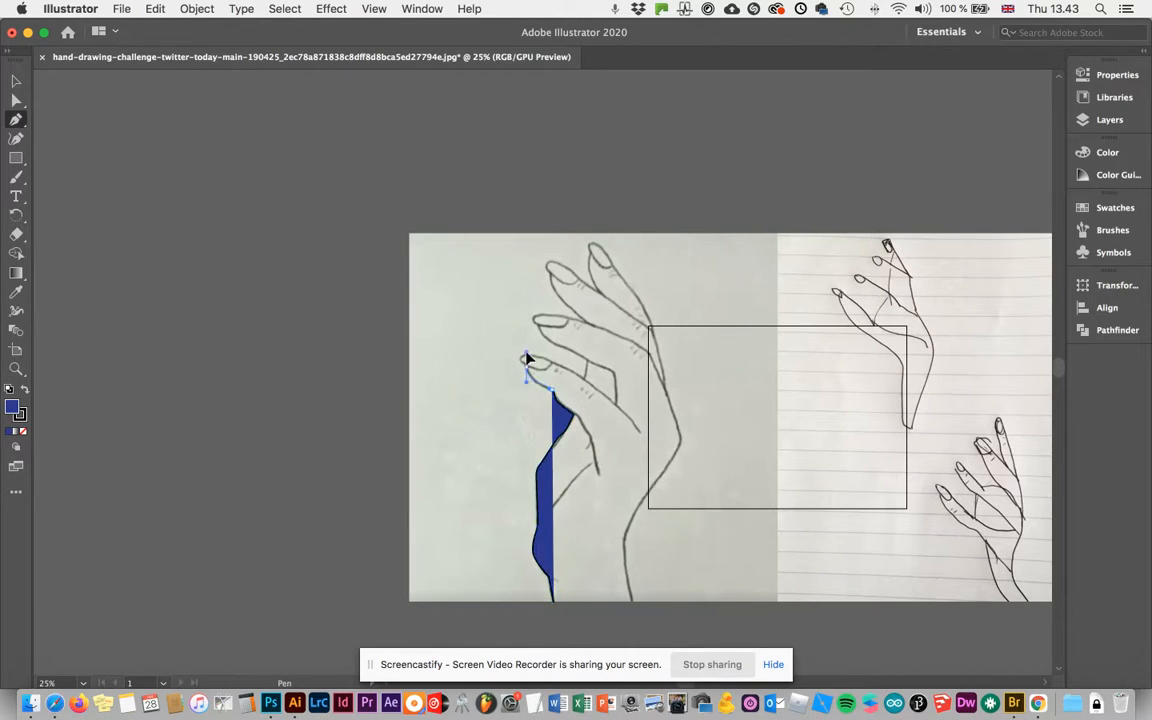
{"action": "left_click", "coordinate": [518, 349]}
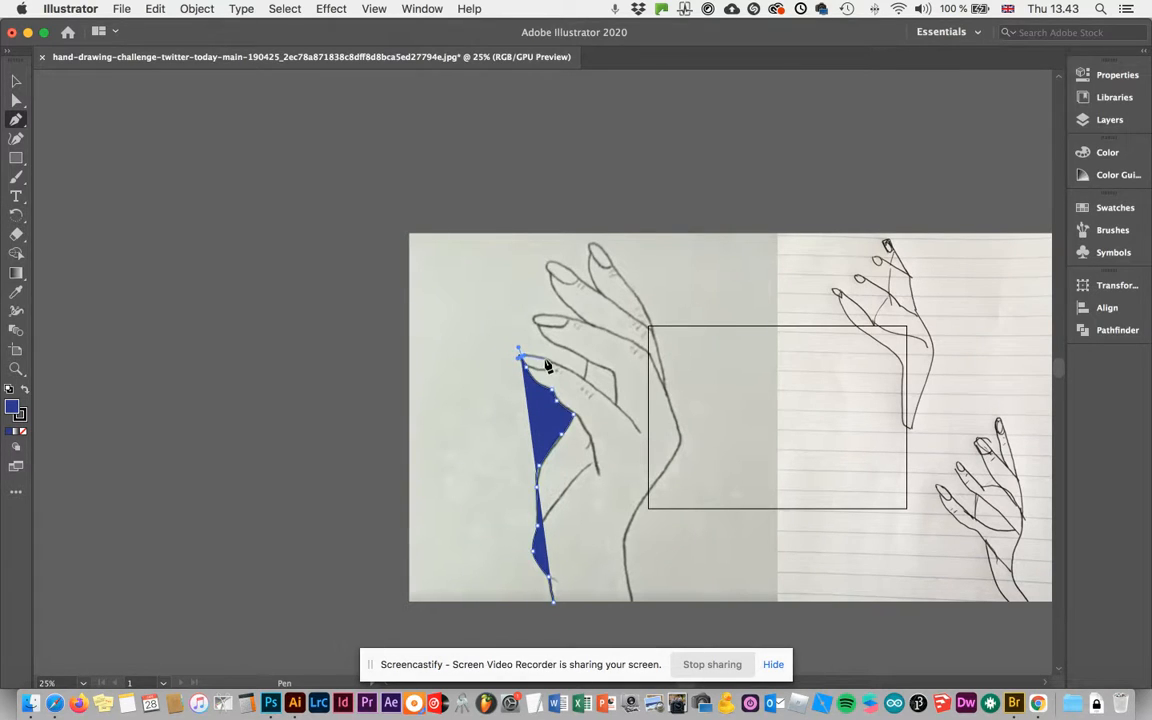
{"action": "left_click", "coordinate": [548, 362]}
{"action": "left_click", "coordinate": [569, 370]}
{"action": "left_click", "coordinate": [582, 377]}
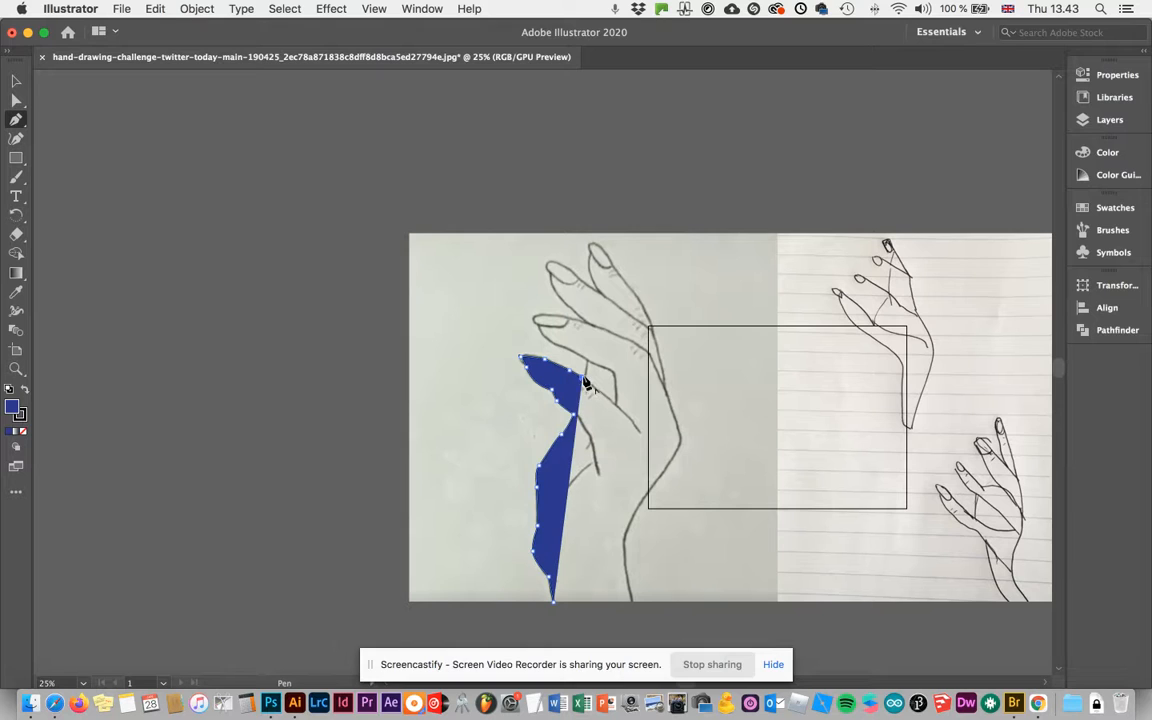
Continue the hand outline around the second finger from the bottom and up to the third fingertip.
{"action": "left_click", "coordinate": [587, 362]}
{"action": "left_click", "coordinate": [534, 318]}
{"action": "left_click", "coordinate": [588, 321]}
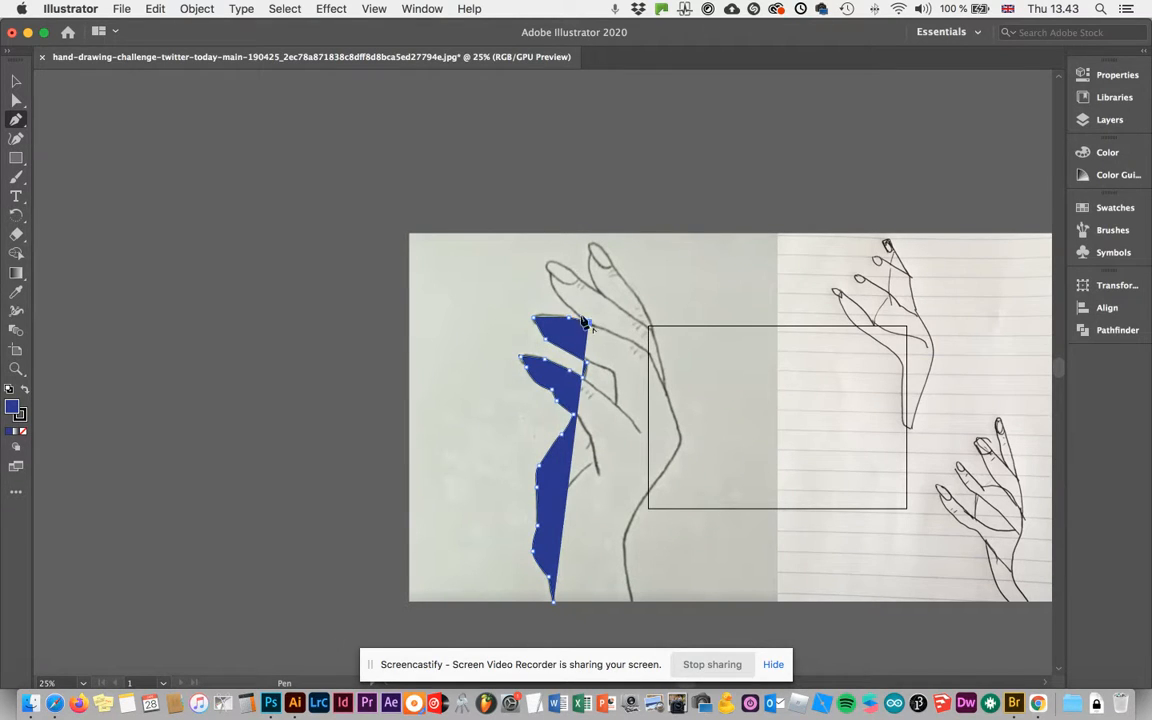
{"action": "left_click", "coordinate": [549, 264]}
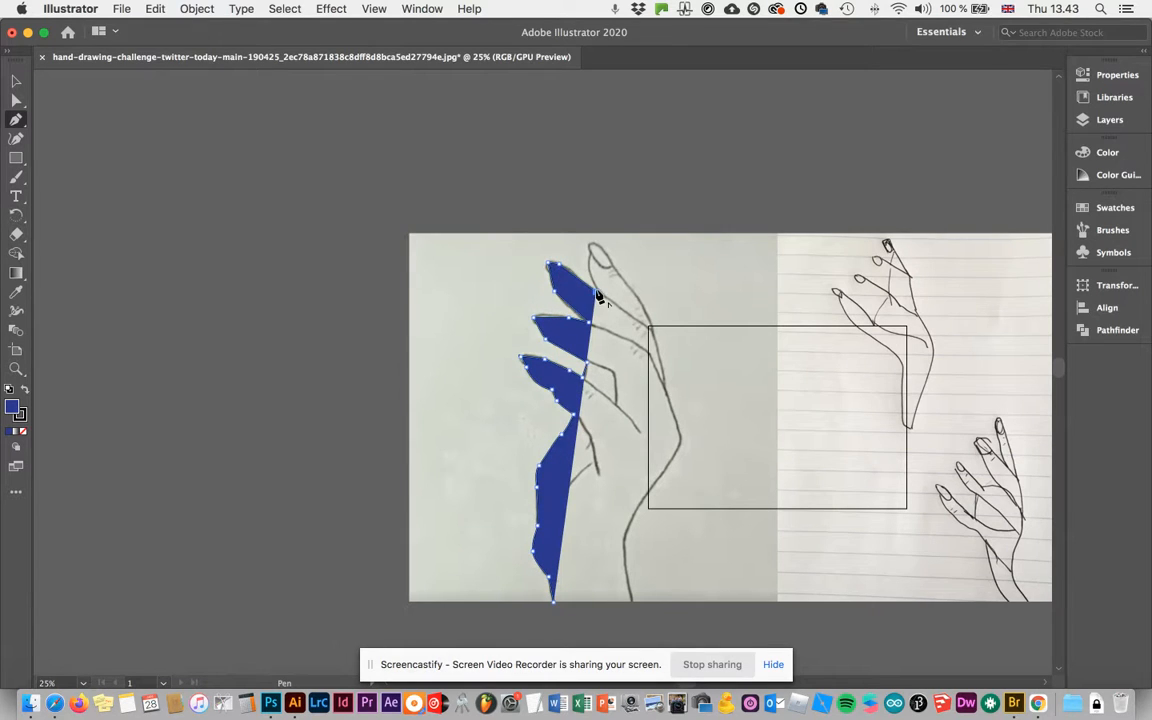
Continue the outline around the topmost finger's tip and down its outer edge to the knuckle.
{"action": "left_click", "coordinate": [590, 243]}
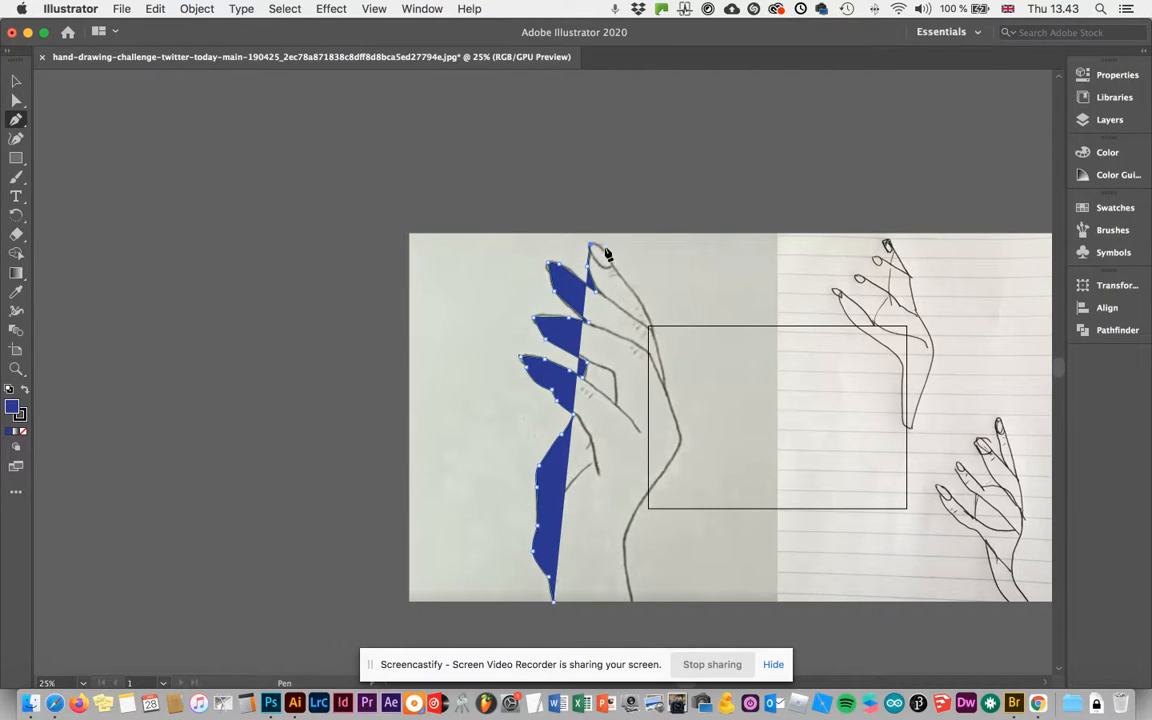
{"action": "left_click", "coordinate": [605, 248]}
{"action": "left_click", "coordinate": [625, 283]}
{"action": "left_click", "coordinate": [647, 312]}
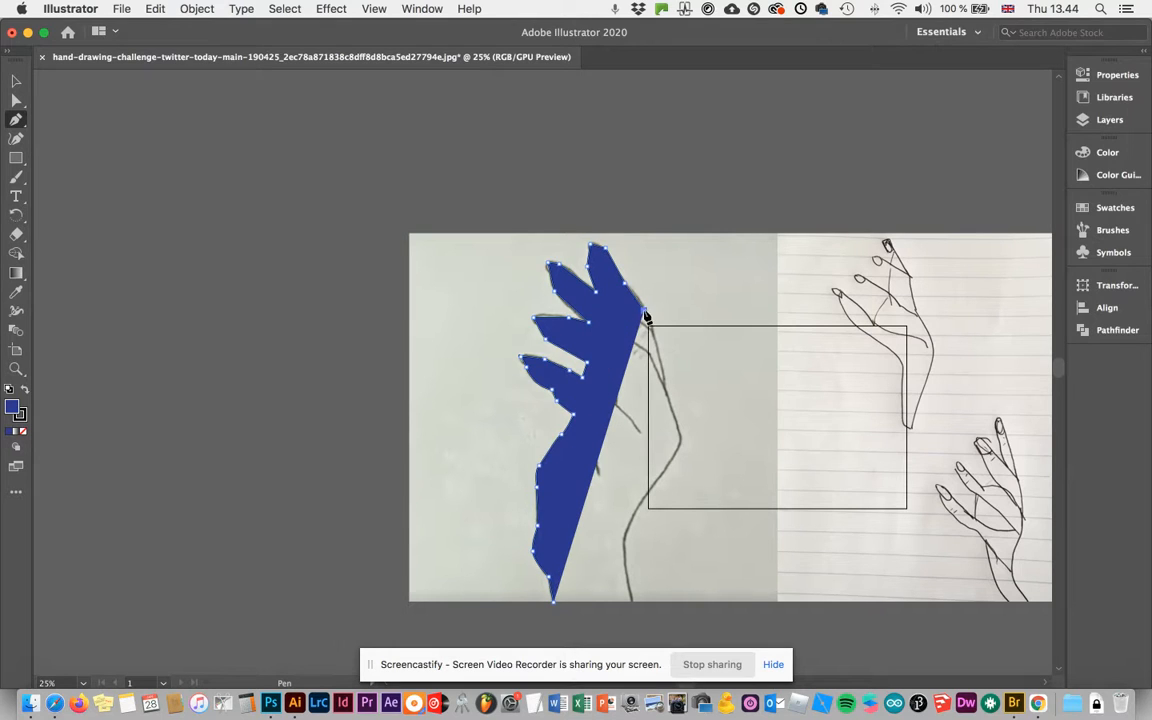
Trace the back of the hand down to the wrist's lower edge and close the path at its starting point.
{"action": "left_click", "coordinate": [658, 354]}
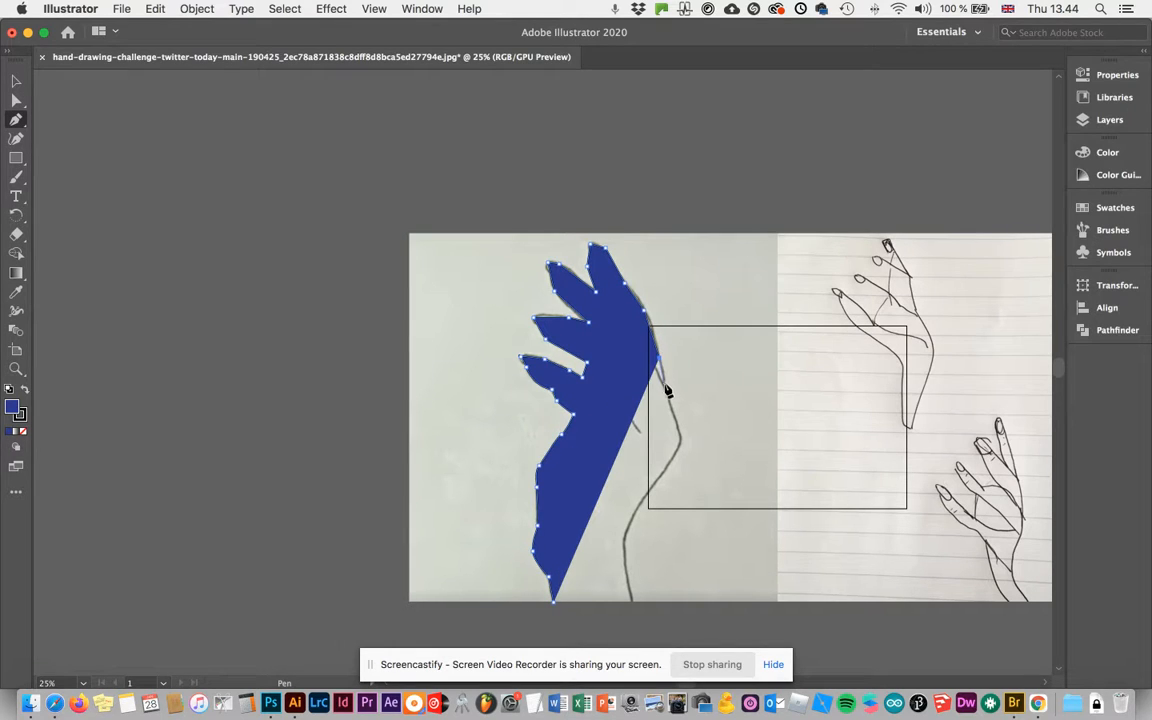
{"action": "left_click", "coordinate": [664, 385]}
{"action": "left_click", "coordinate": [682, 443]}
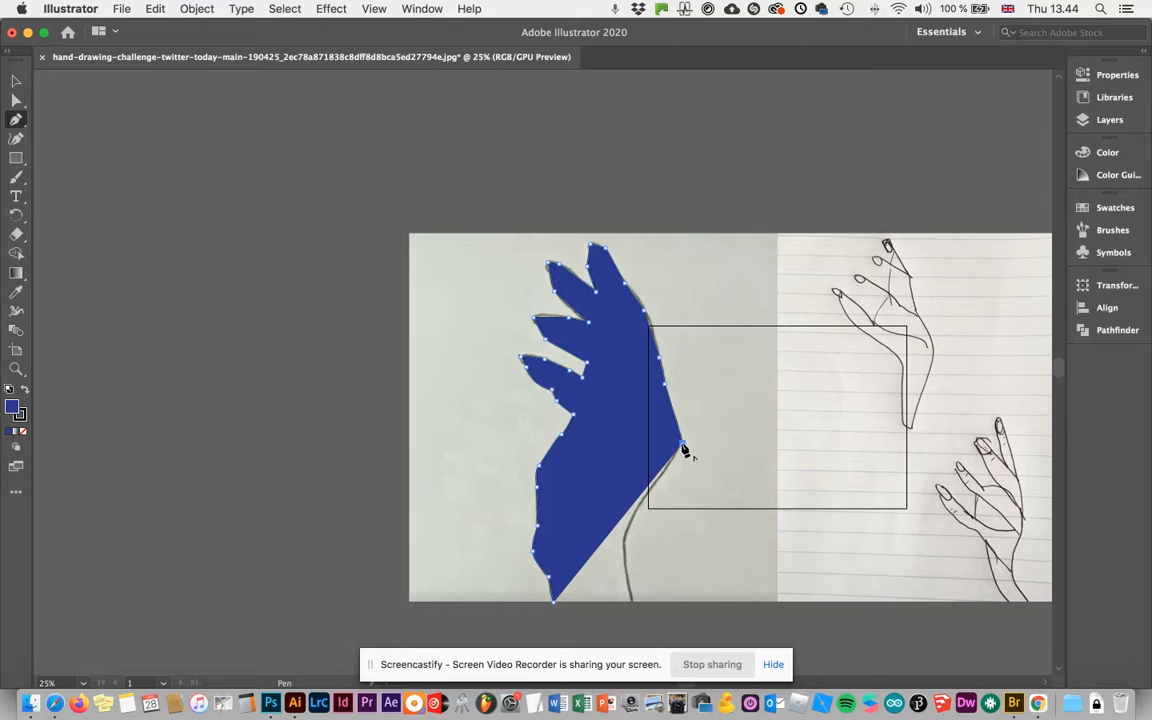
{"action": "left_click", "coordinate": [631, 515]}
{"action": "left_click_drag", "start_coordinate": [622, 537], "coordinate": [636, 608]}
{"action": "left_click", "coordinate": [632, 602]}
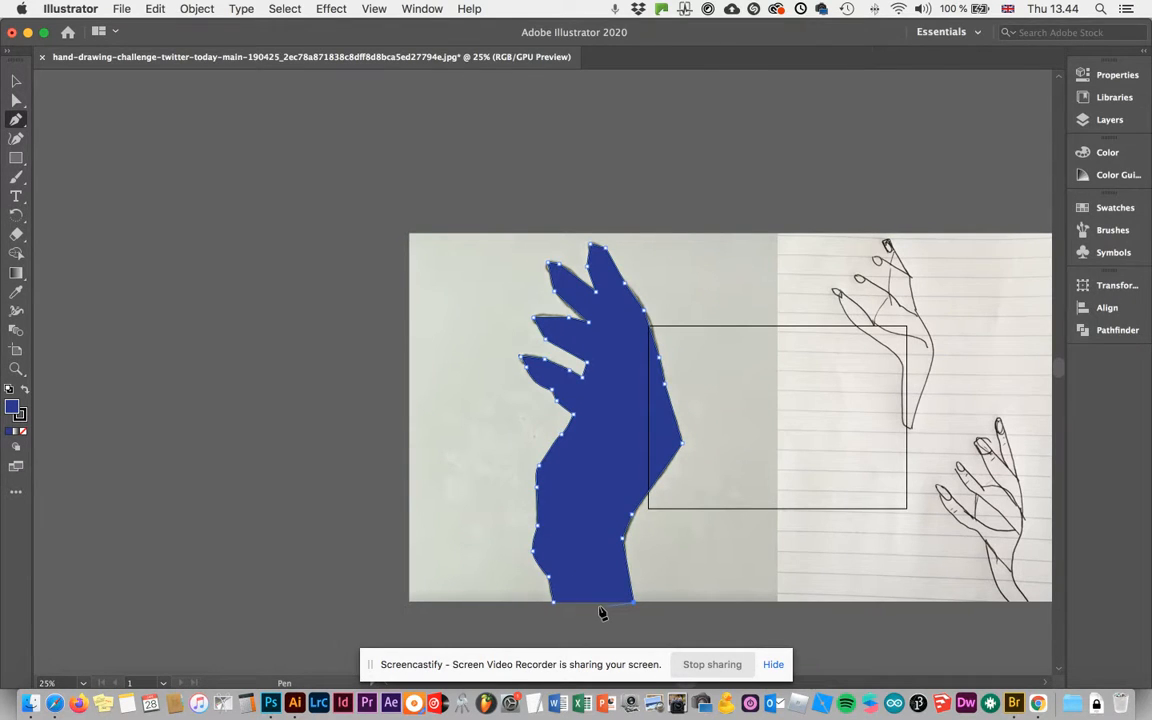
{"action": "left_click", "coordinate": [553, 608]}
Select the traced hand shape and change its fill to a lighter, medium blue.
{"action": "left_click", "coordinate": [16, 82]}
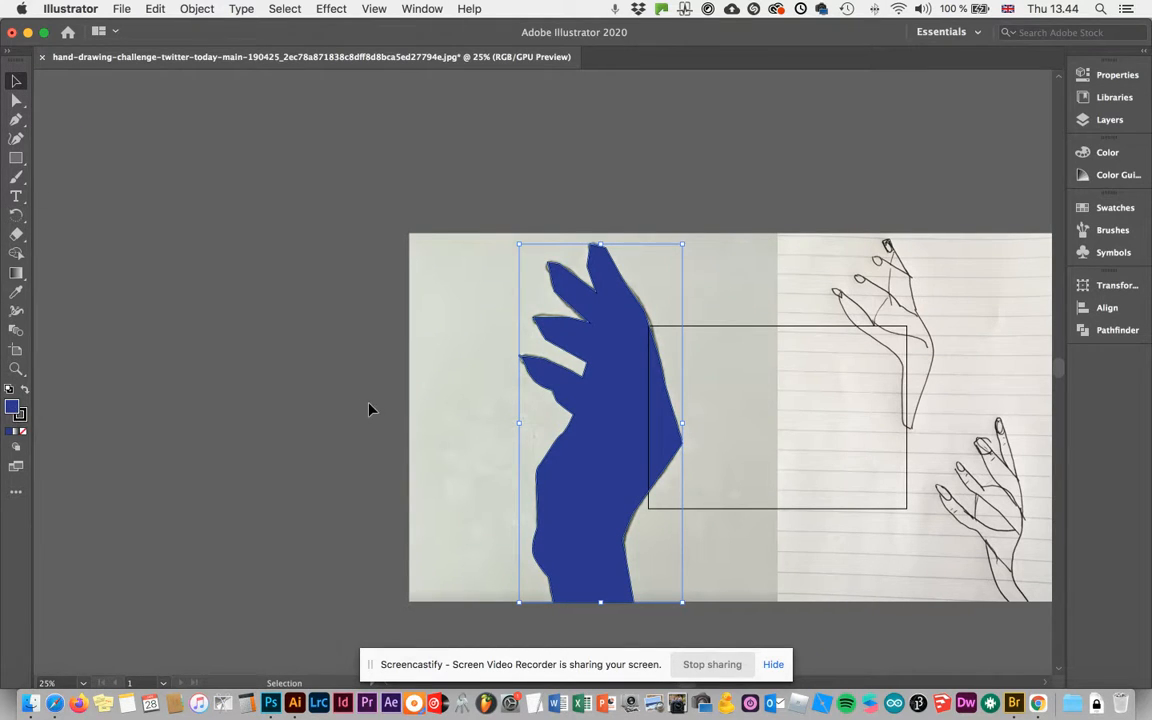
{"action": "left_click", "coordinate": [21, 415]}
{"action": "left_click", "coordinate": [880, 184]}
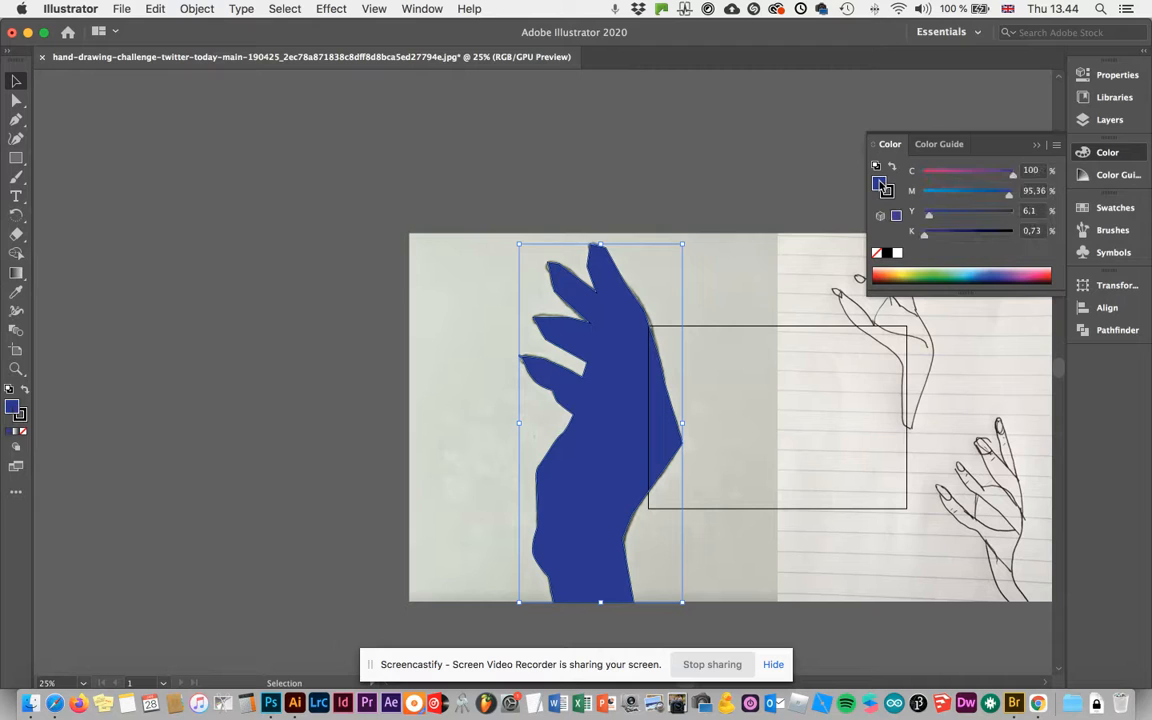
{"action": "left_click", "coordinate": [994, 270]}
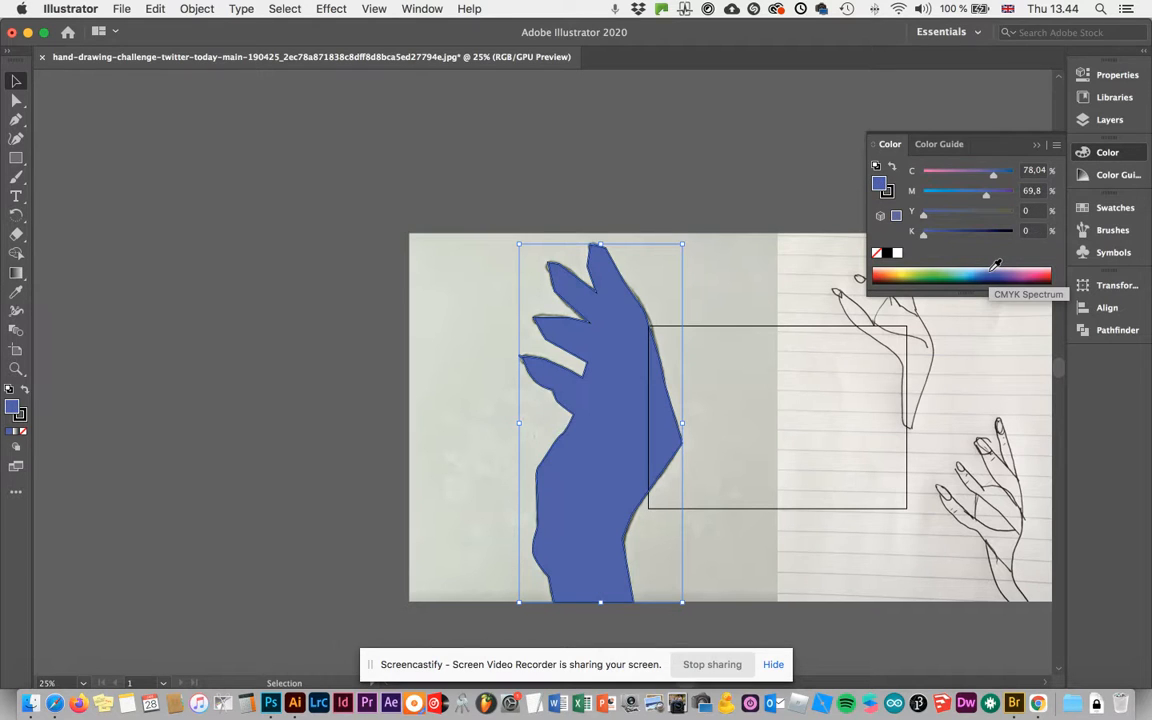
Set the hand shape's stroke weight to 10 pt and move the shape off the sketch, to its left.
{"action": "left_click", "coordinate": [22, 415]}
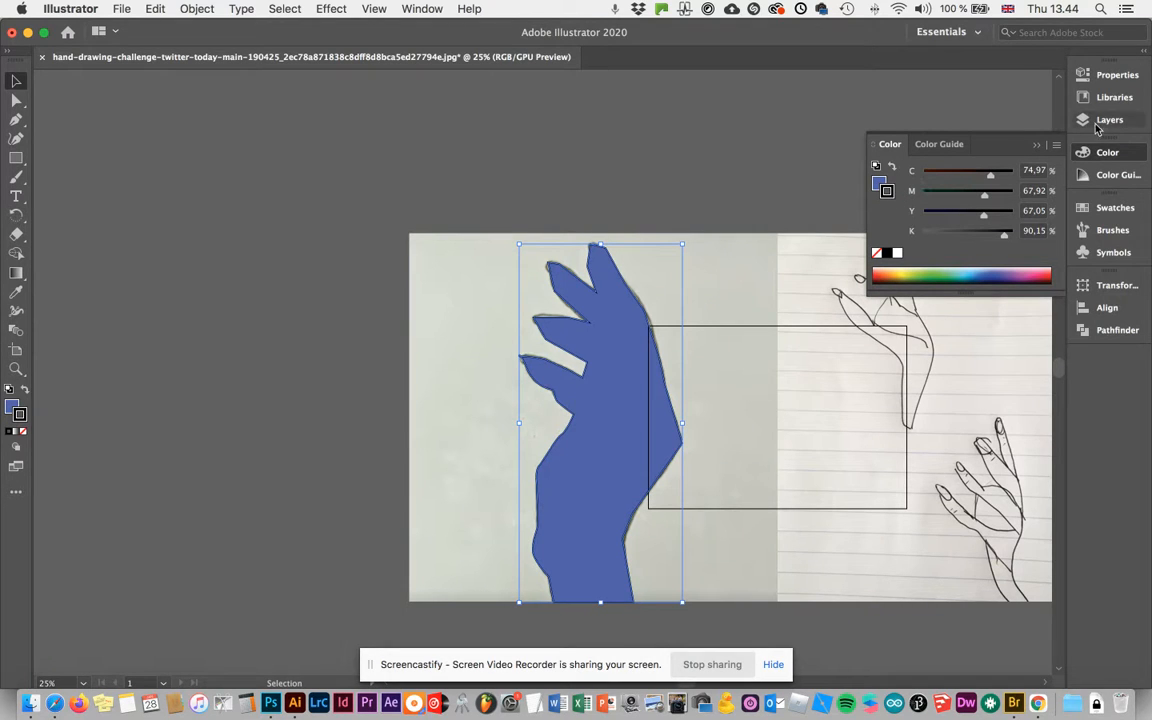
{"action": "left_click", "coordinate": [1099, 82]}
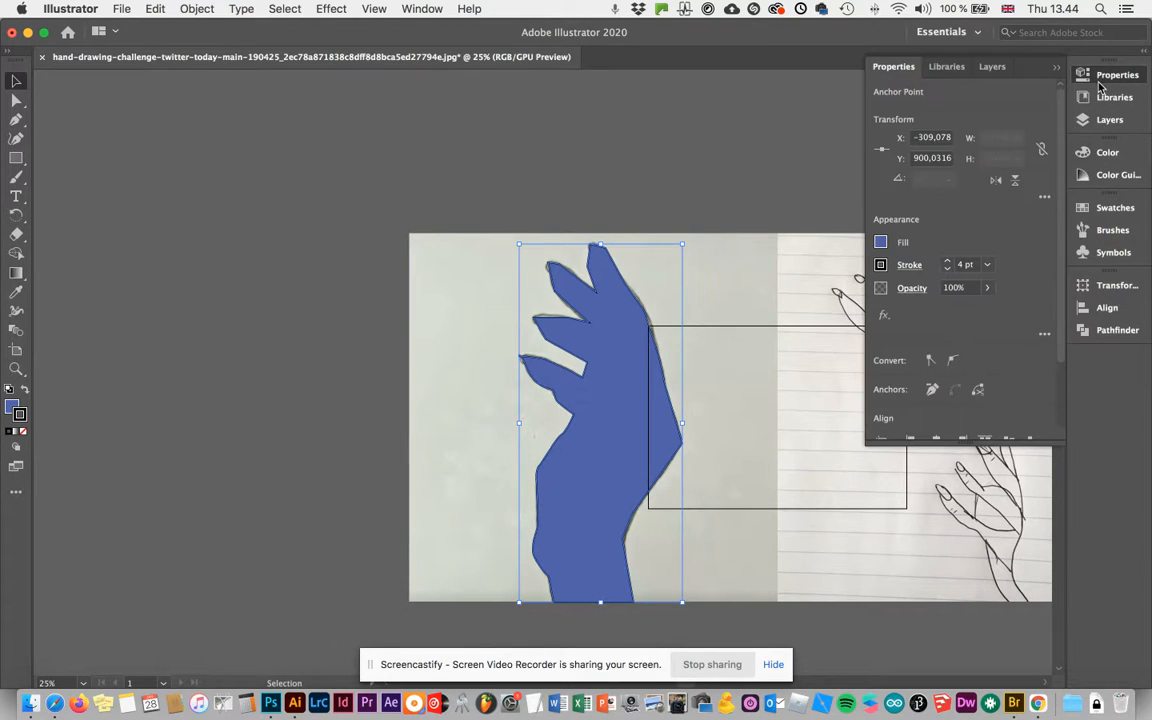
{"action": "left_click", "coordinate": [881, 267]}
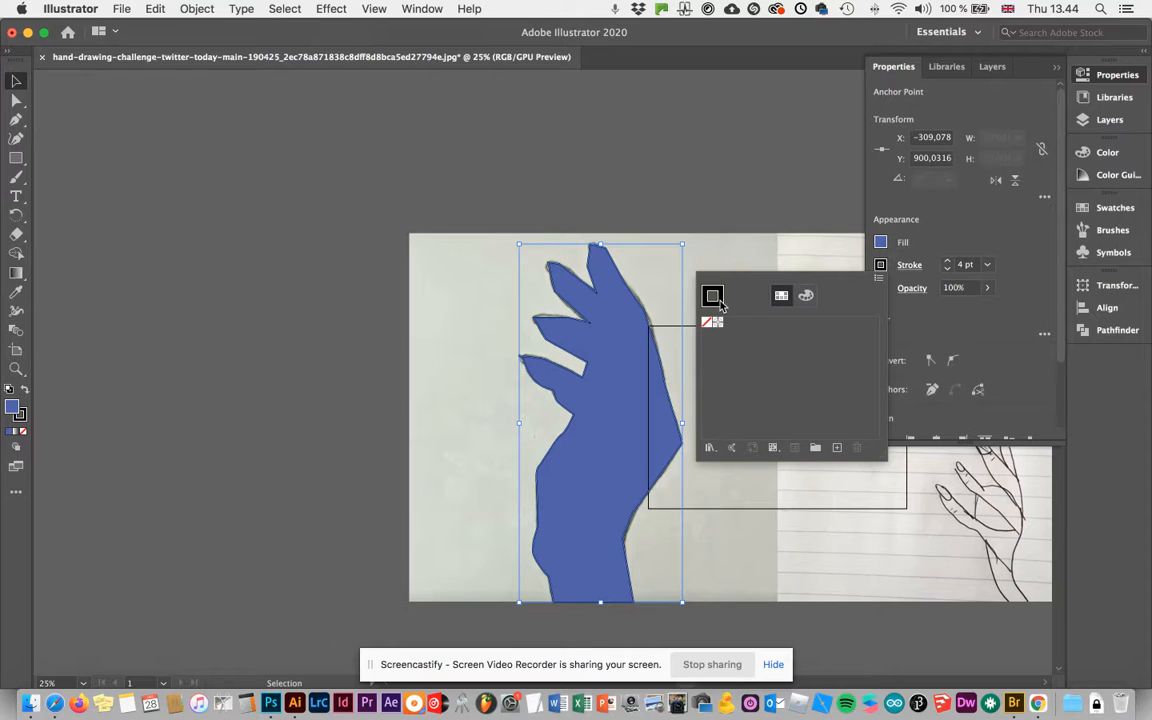
{"action": "left_click", "coordinate": [950, 264]}
{"action": "left_click", "coordinate": [950, 264]}
{"action": "left_click", "coordinate": [949, 262]}
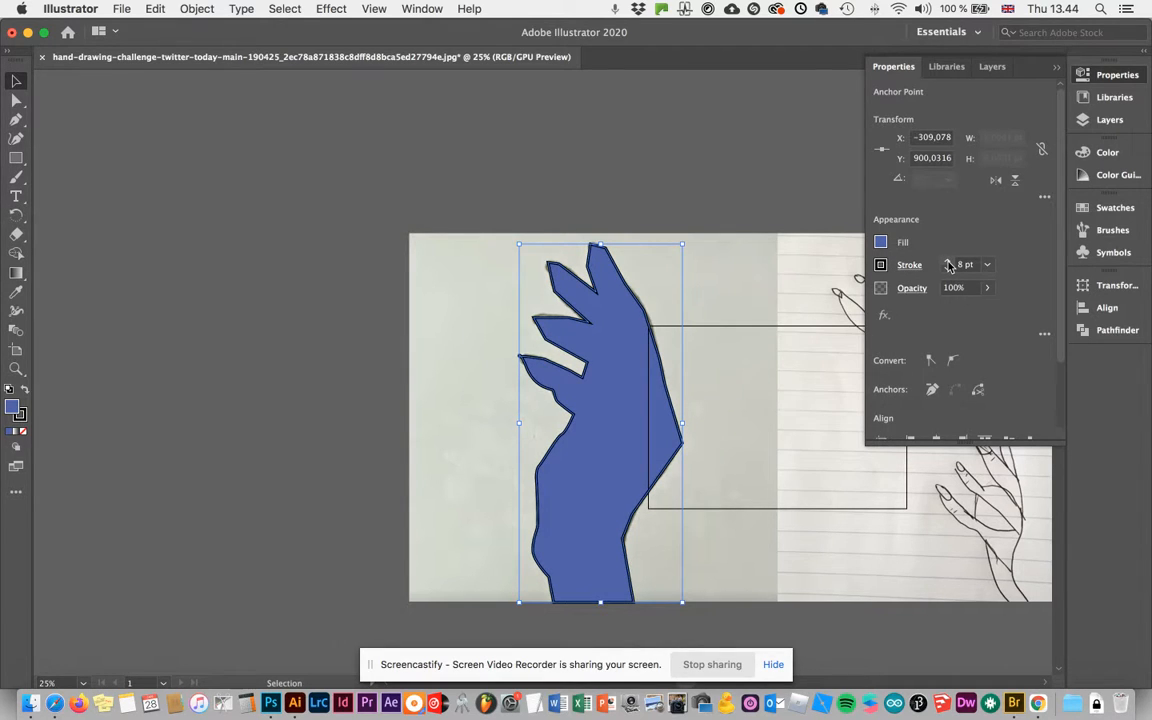
{"action": "left_click", "coordinate": [949, 263]}
{"action": "left_click", "coordinate": [949, 263]}
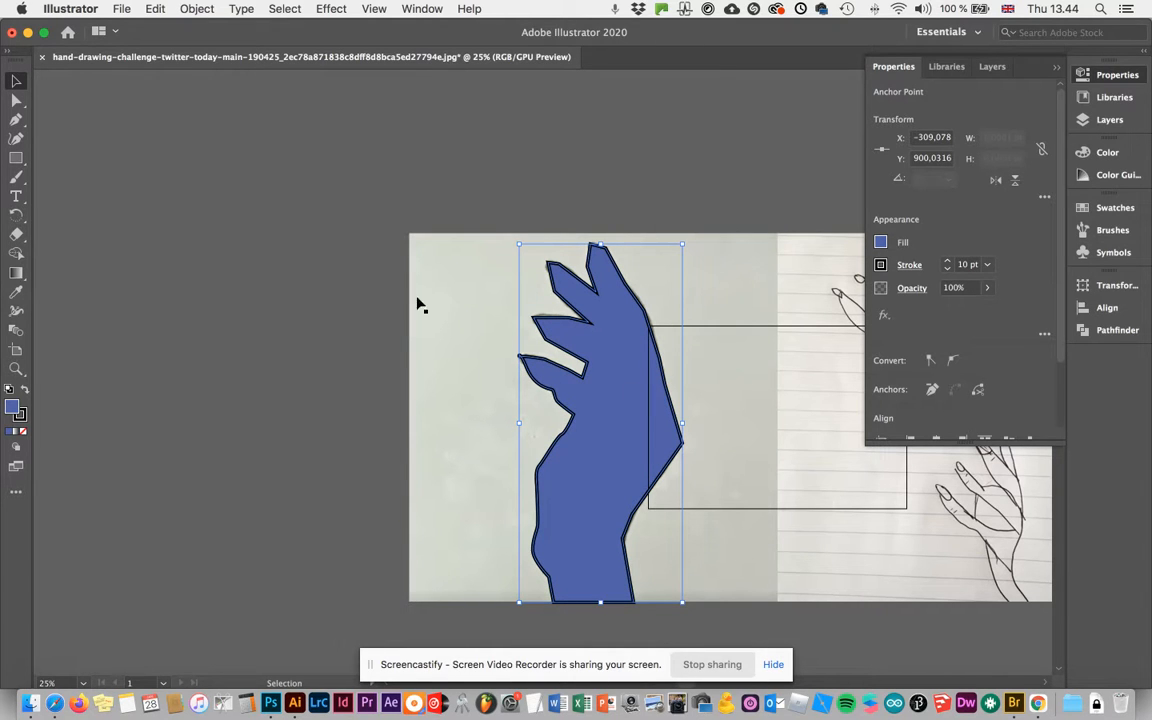
{"action": "mouse_move", "coordinate": [680, 441]}
{"action": "left_mouse_down"}
{"action": "mouse_move", "coordinate": [610, 430]}
{"action": "mouse_move", "coordinate": [458, 437]}
{"action": "mouse_move", "coordinate": [501, 423]}
{"action": "left_mouse_up"}
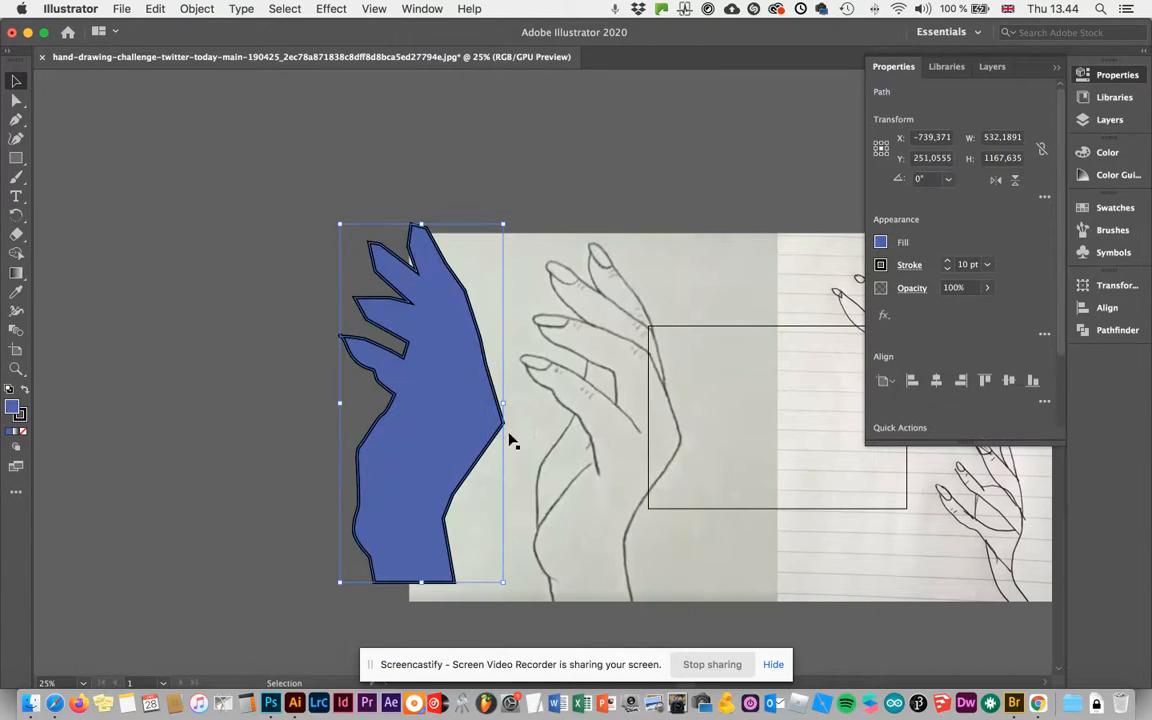
{"action": "left_click", "coordinate": [673, 441]}
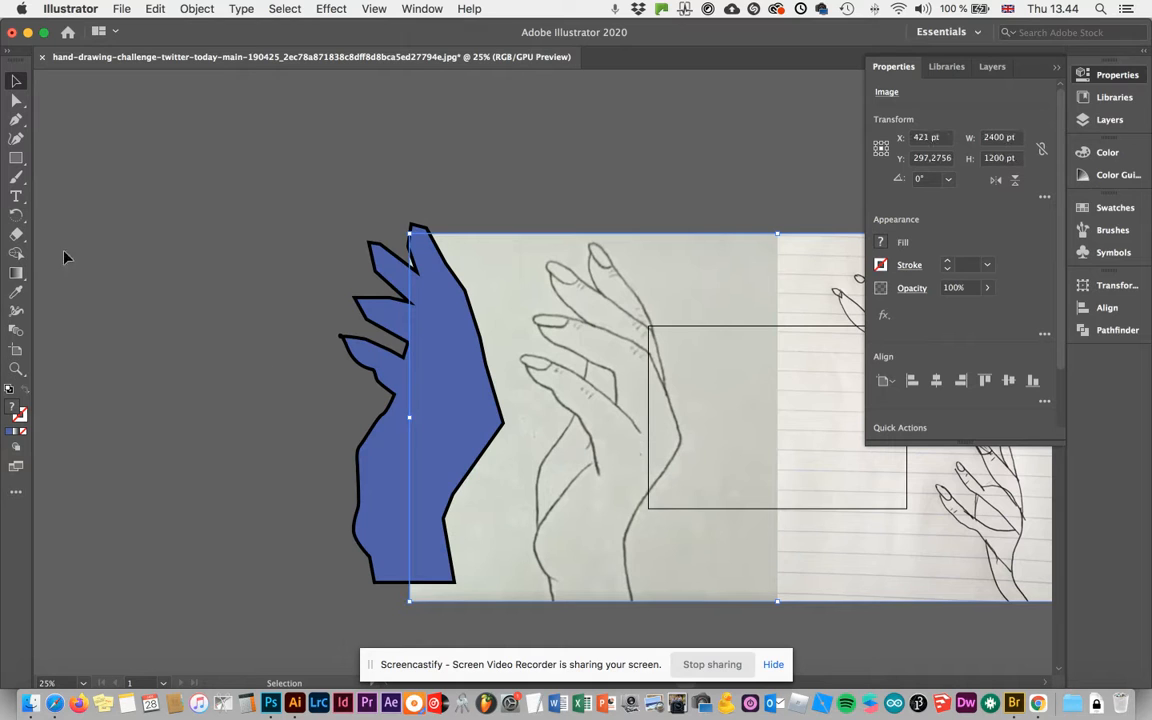
Trace the nail of the sketch's lowest finger as a small closed shape with the Pen tool.
{"action": "left_click", "coordinate": [15, 121]}
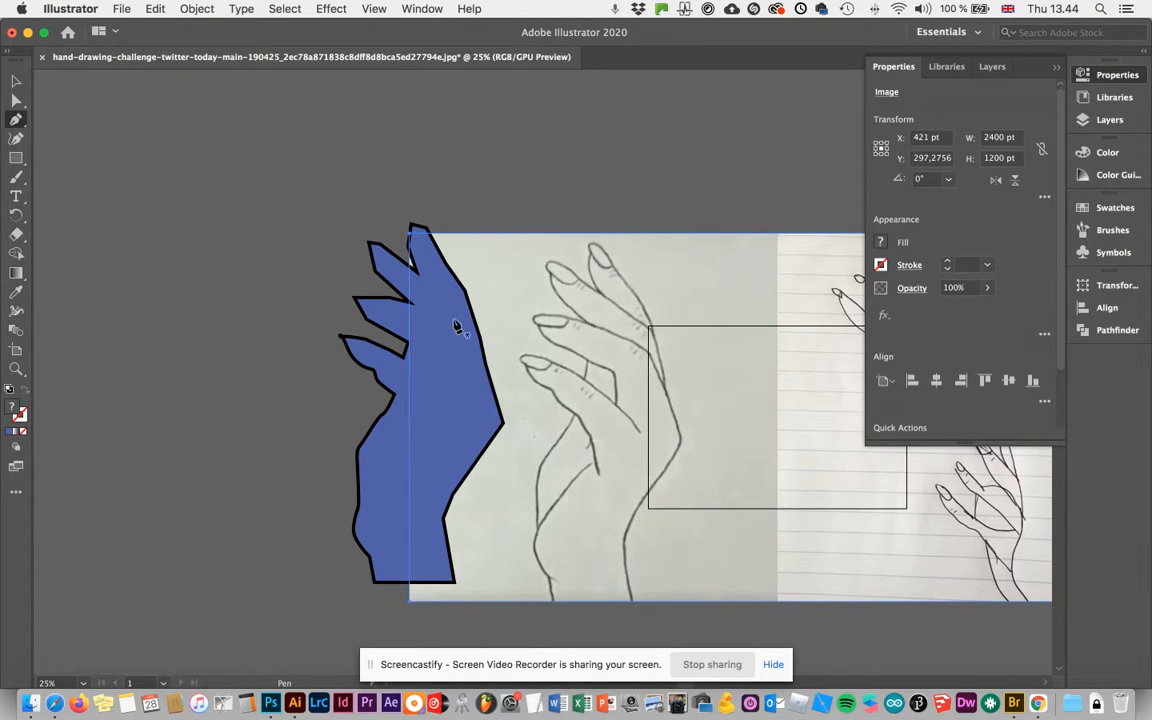
{"action": "left_click", "coordinate": [521, 362]}
{"action": "left_click", "coordinate": [536, 369]}
{"action": "left_click", "coordinate": [548, 364]}
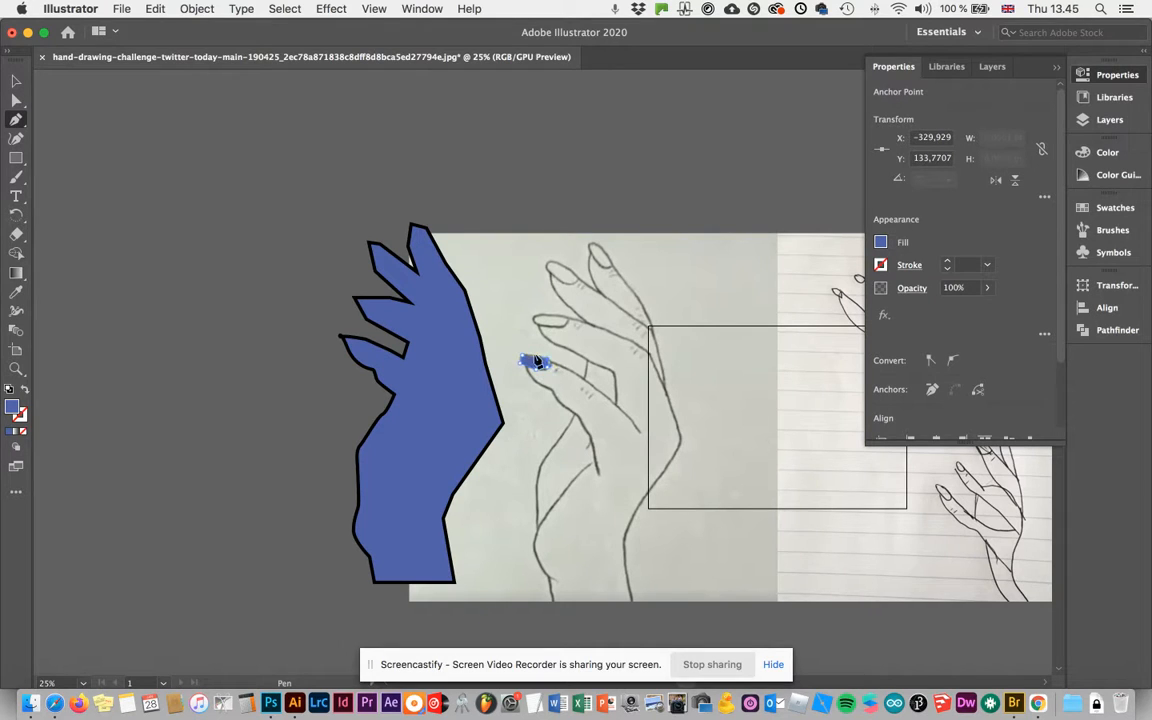
{"action": "left_click", "coordinate": [523, 360]}
Fill the nail shape with red (#f91408) and move it onto the lowest fingertip of the blue hand.
{"action": "double_click", "coordinate": [13, 407]}
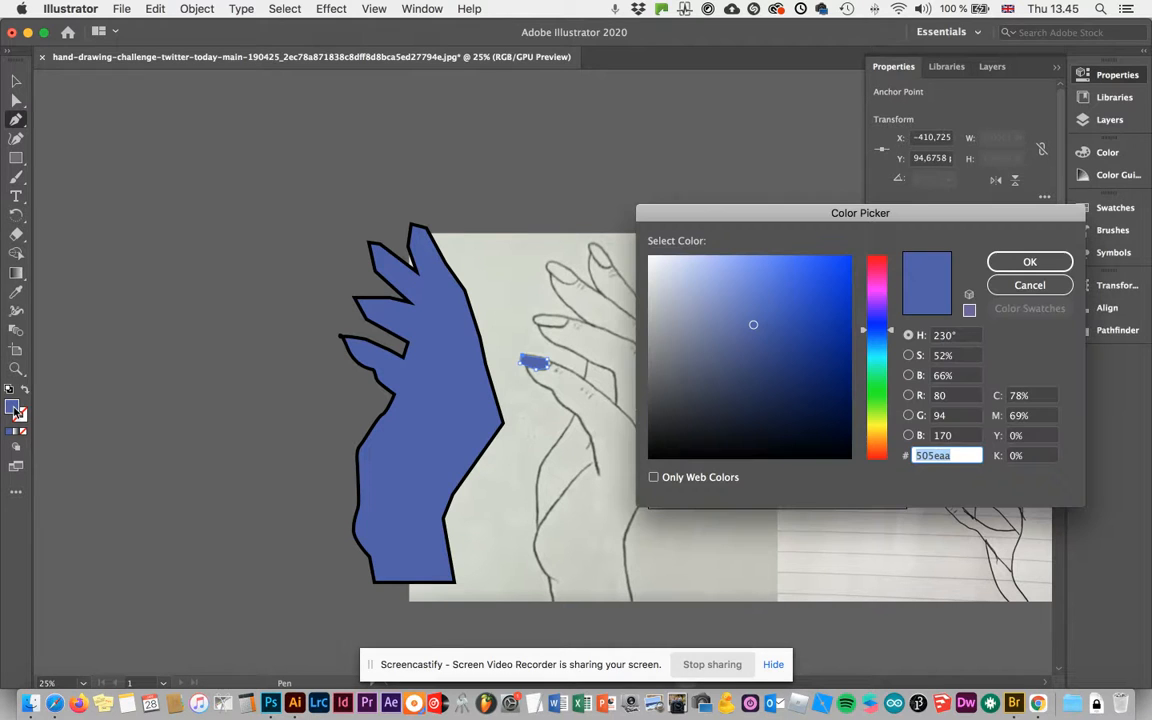
{"action": "left_click", "coordinate": [881, 264]}
{"action": "left_click", "coordinate": [845, 260]}
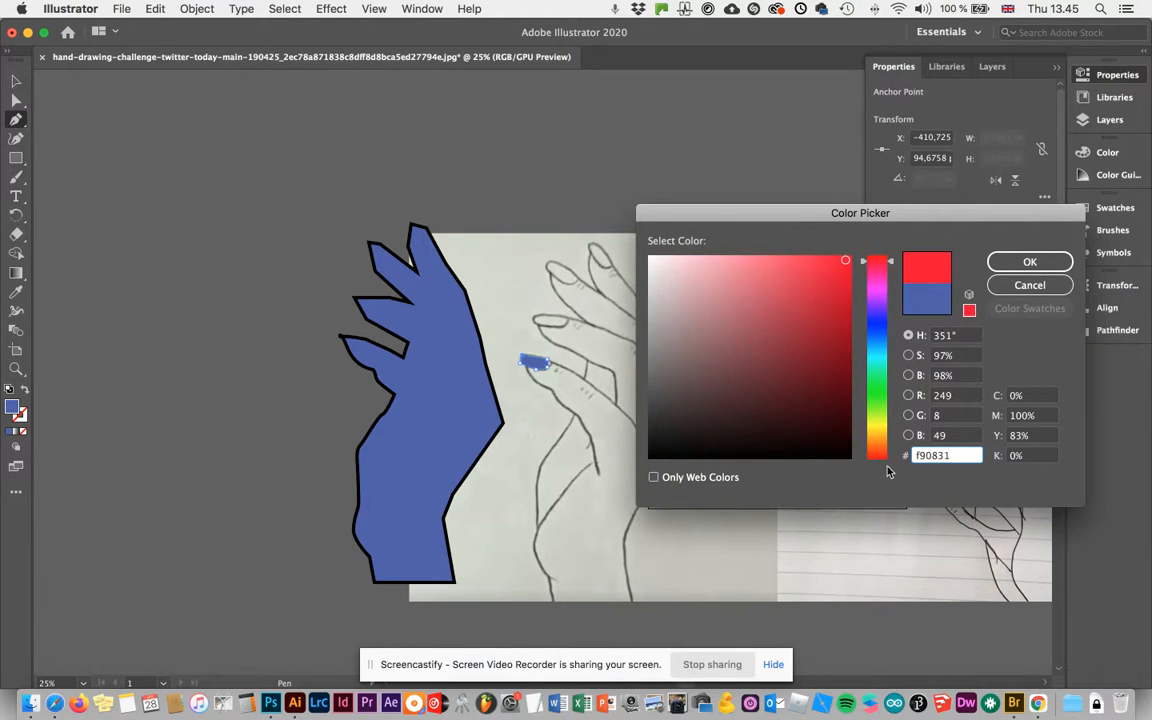
{"action": "left_click", "coordinate": [880, 462]}
{"action": "left_click", "coordinate": [1030, 261]}
{"action": "left_click", "coordinate": [15, 79]}
{"action": "mouse_move", "coordinate": [537, 368]}
{"action": "left_mouse_down"}
{"action": "mouse_move", "coordinate": [314, 312]}
{"action": "mouse_move", "coordinate": [351, 347]}
{"action": "left_mouse_up"}
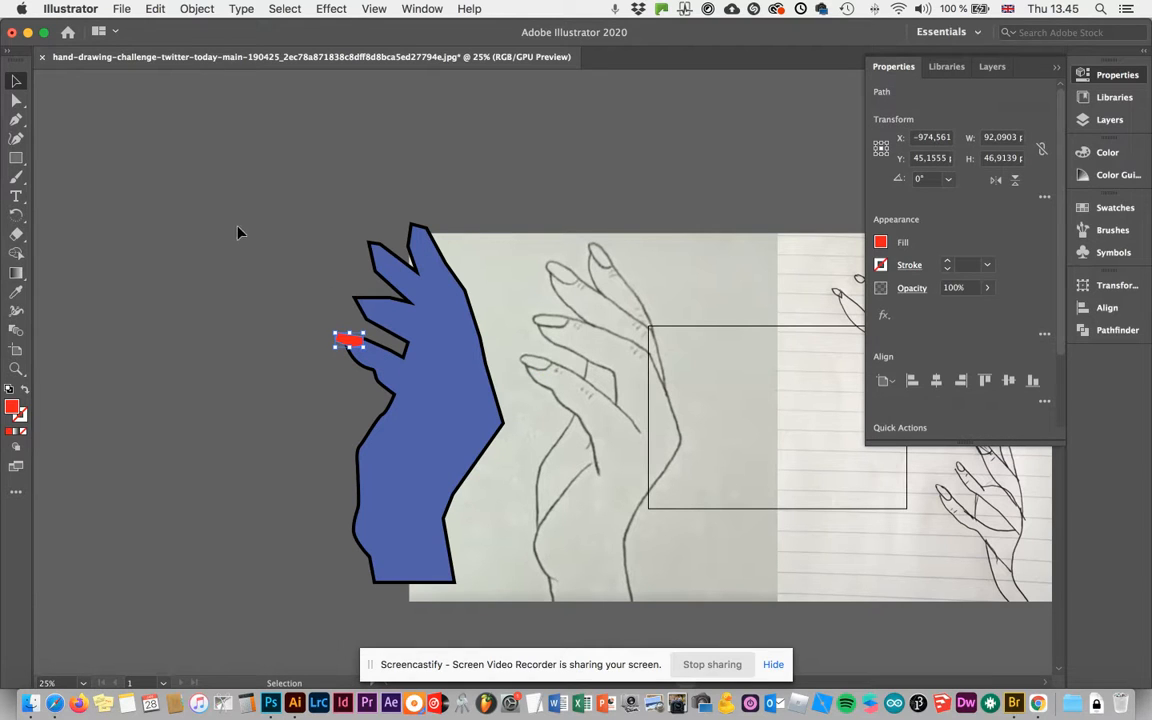
Trace the palm area below the sketch's lowest finger as a closed shape with the Pen tool.
{"action": "left_click", "coordinate": [16, 119]}
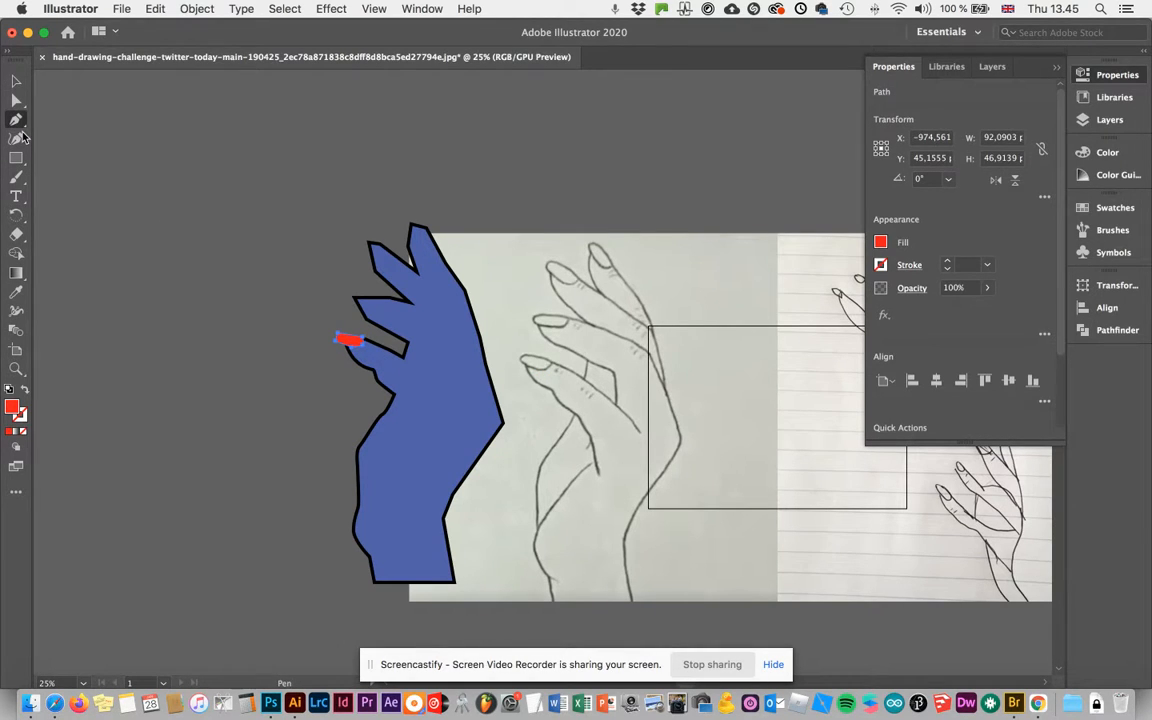
{"action": "left_click", "coordinate": [573, 414]}
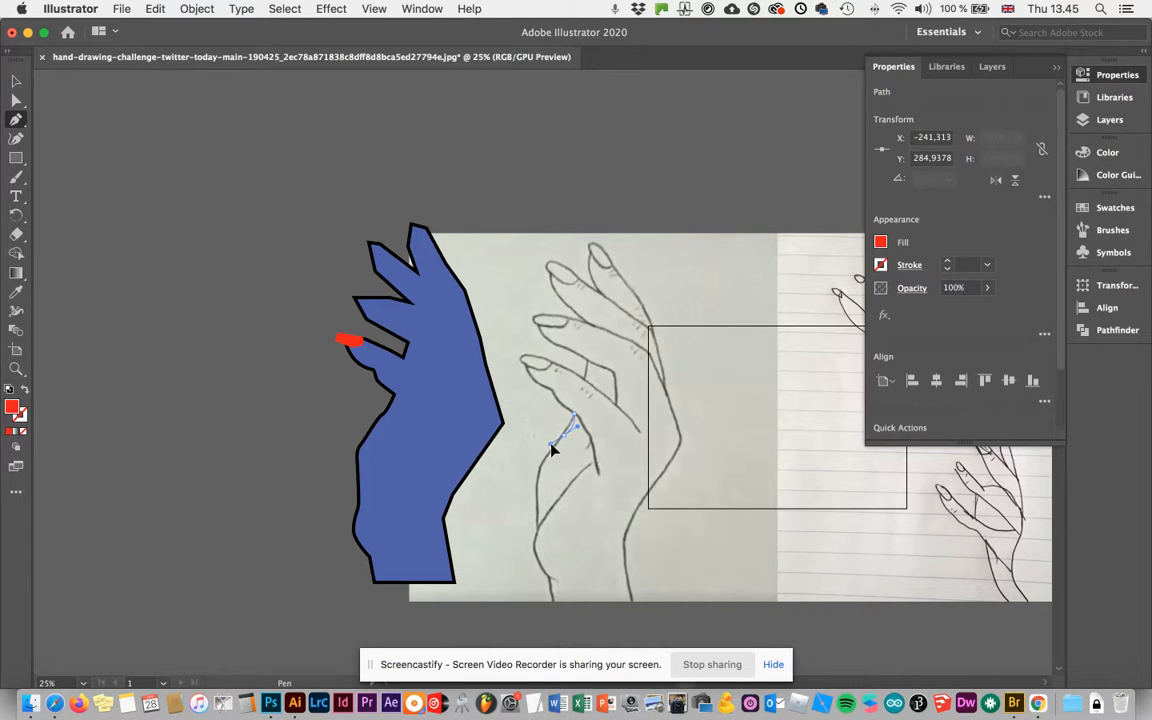
{"action": "left_click", "coordinate": [541, 467]}
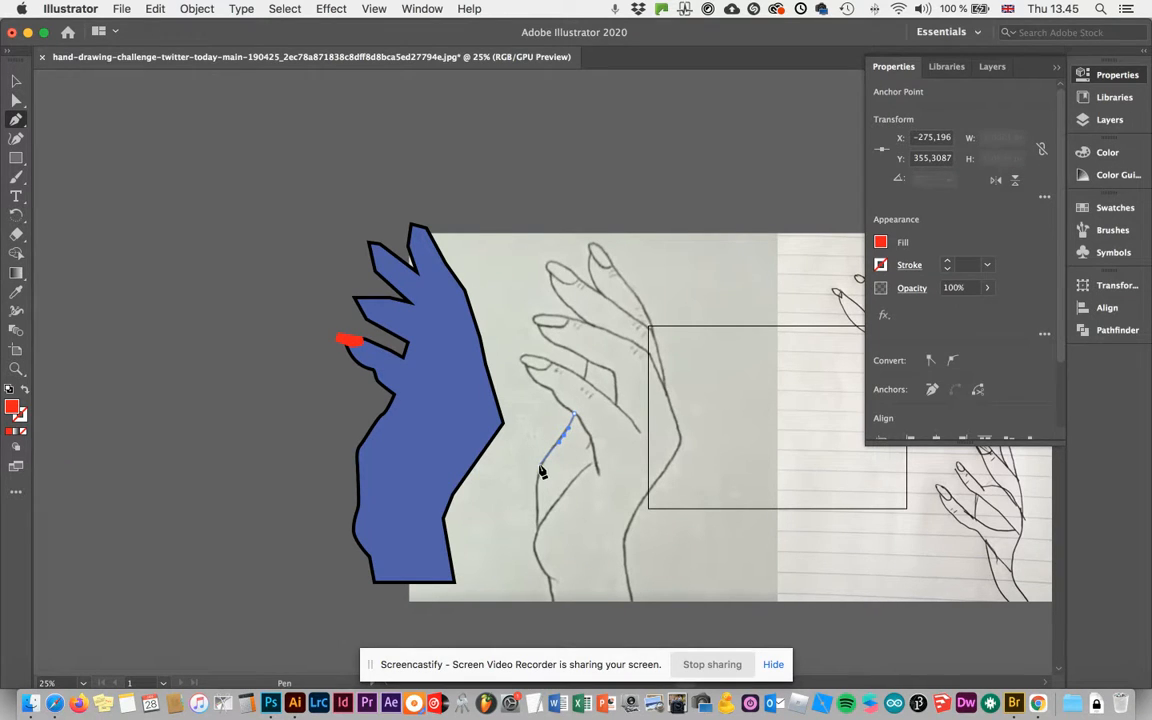
{"action": "left_click", "coordinate": [537, 502]}
{"action": "left_click", "coordinate": [538, 529]}
{"action": "left_click", "coordinate": [592, 461]}
{"action": "left_click", "coordinate": [592, 446]}
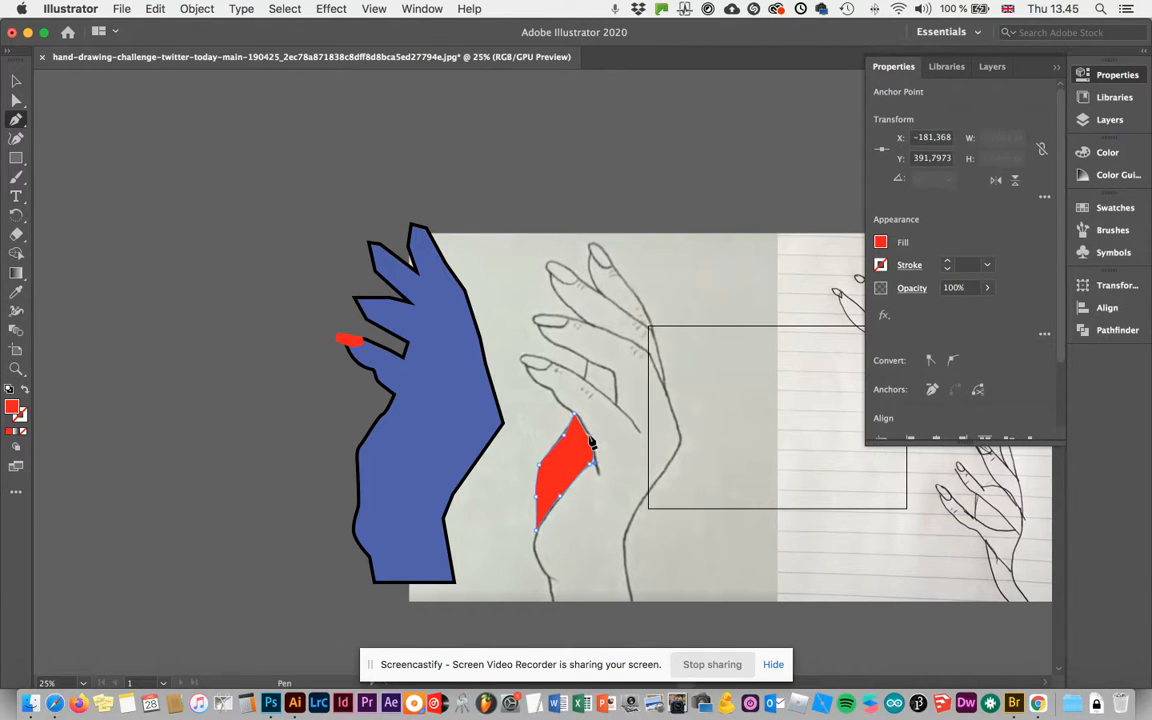
{"action": "left_click", "coordinate": [576, 422]}
Sample the blue hand's appearance onto the palm shape with the Eyedropper and darken its fill to #2a3568.
{"action": "double_click", "coordinate": [13, 407]}
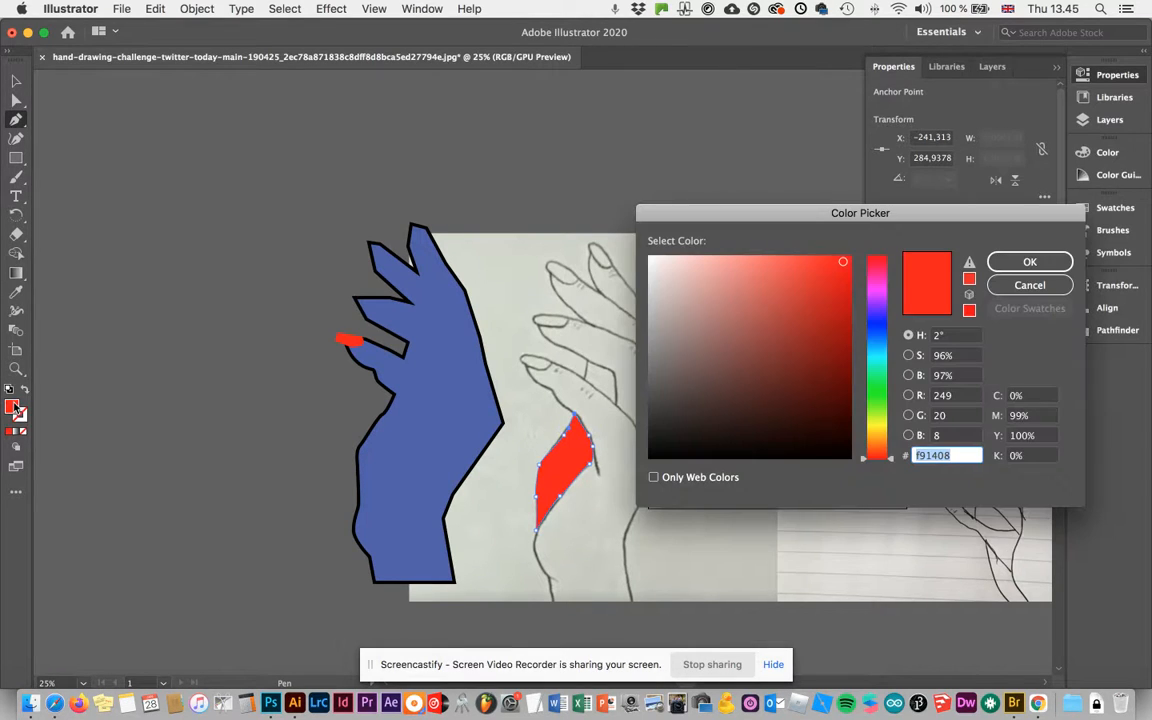
{"action": "left_click", "coordinate": [1017, 287]}
{"action": "left_click", "coordinate": [15, 292]}
{"action": "left_click", "coordinate": [415, 358]}
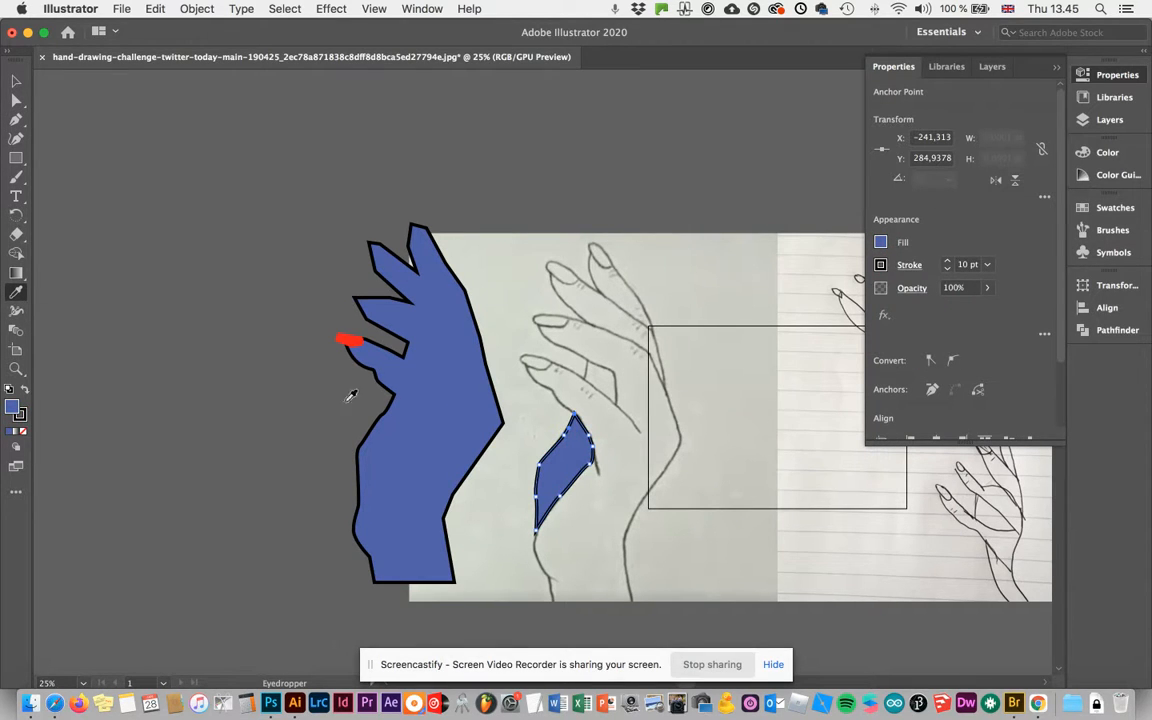
{"action": "double_click", "coordinate": [14, 407]}
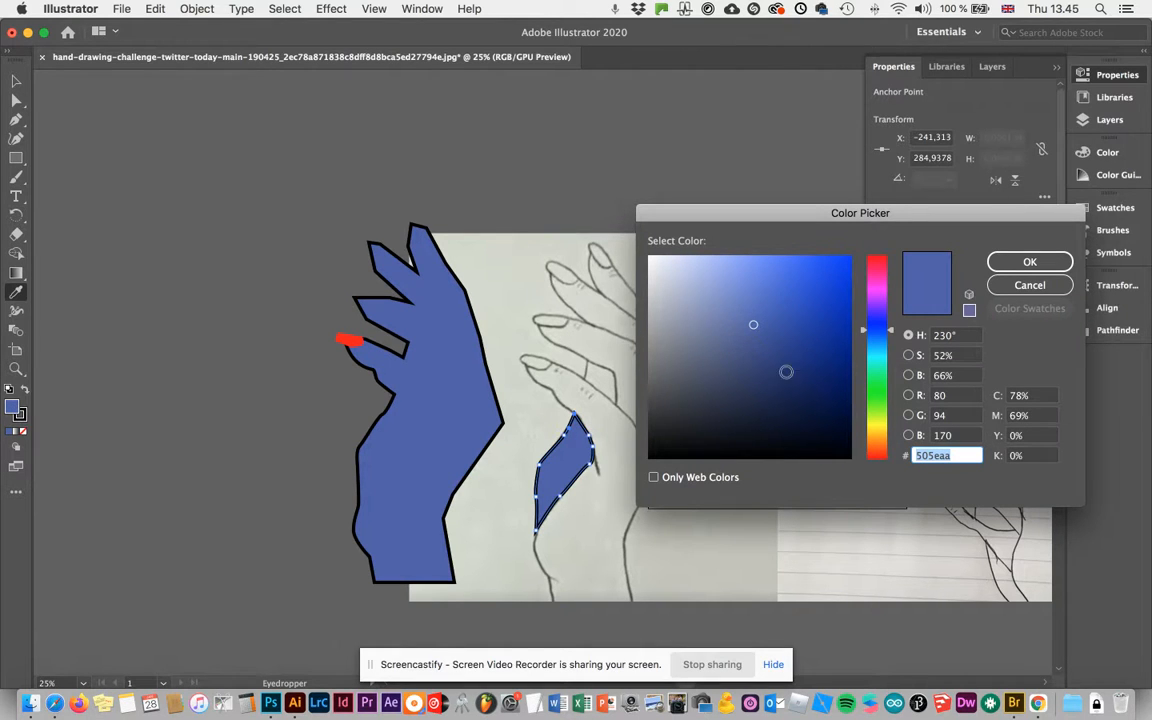
{"action": "left_click", "coordinate": [770, 375]}
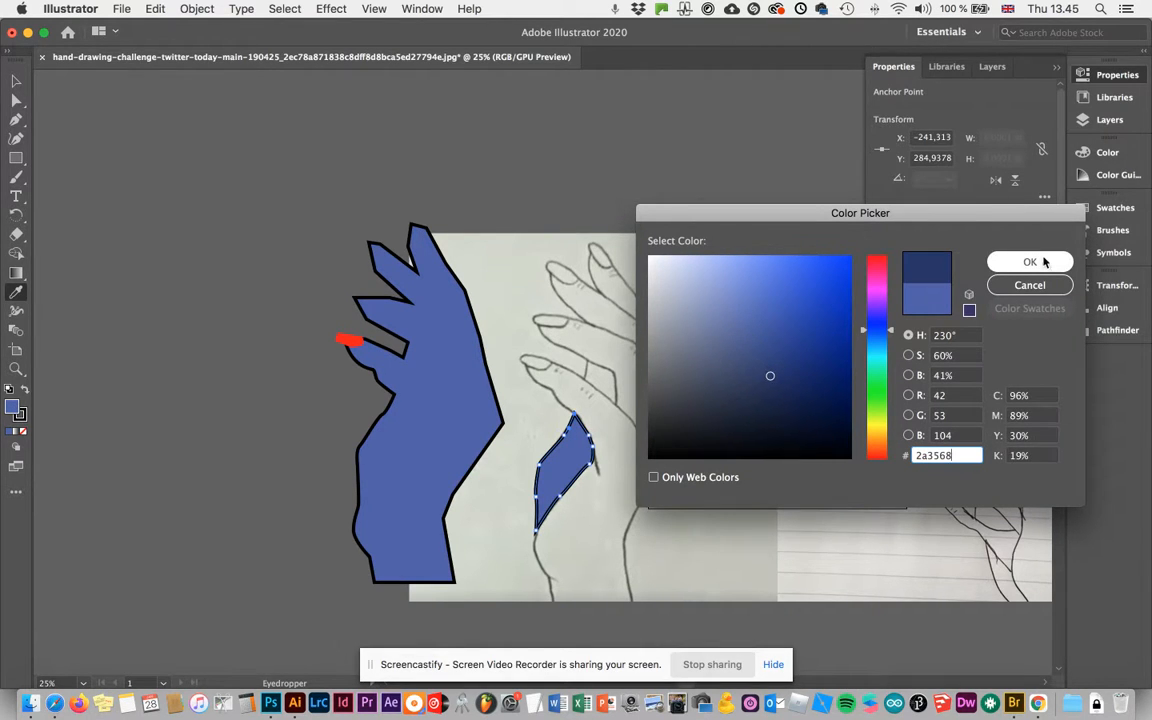
{"action": "left_click", "coordinate": [1008, 262]}
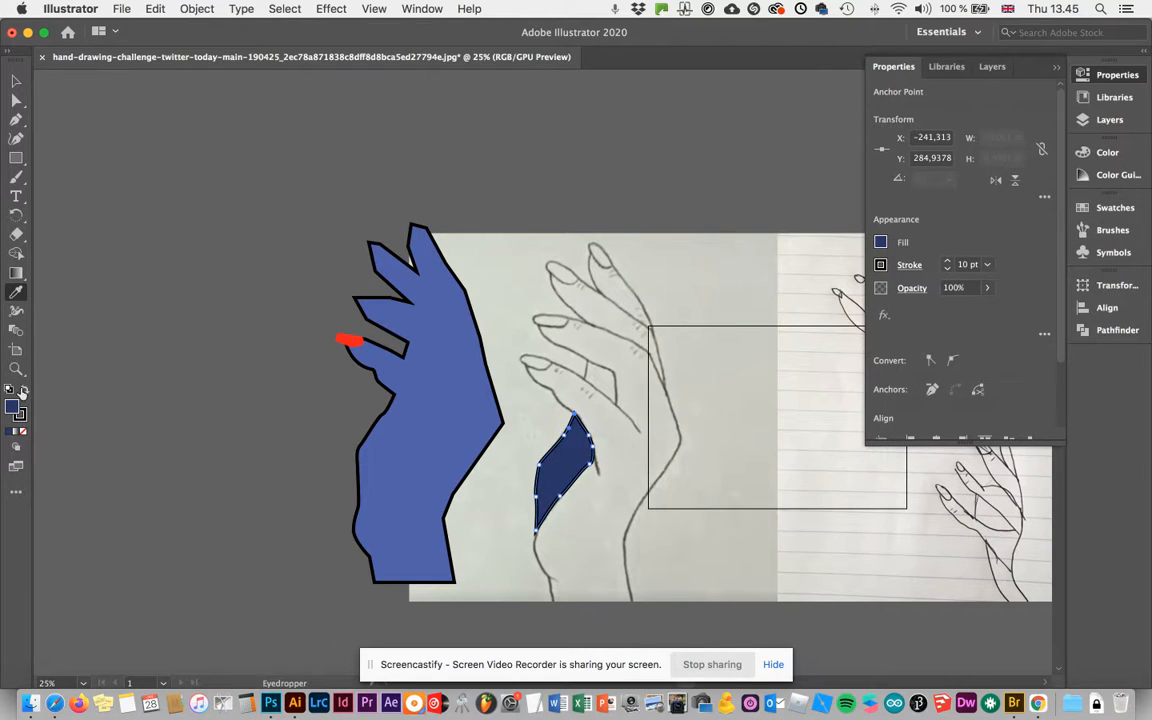
Remove the palm shape's stroke, keeping the dark blue fill, and move it into the matching place on the blue hand.
{"action": "left_click", "coordinate": [23, 390]}
{"action": "left_click", "coordinate": [25, 432]}
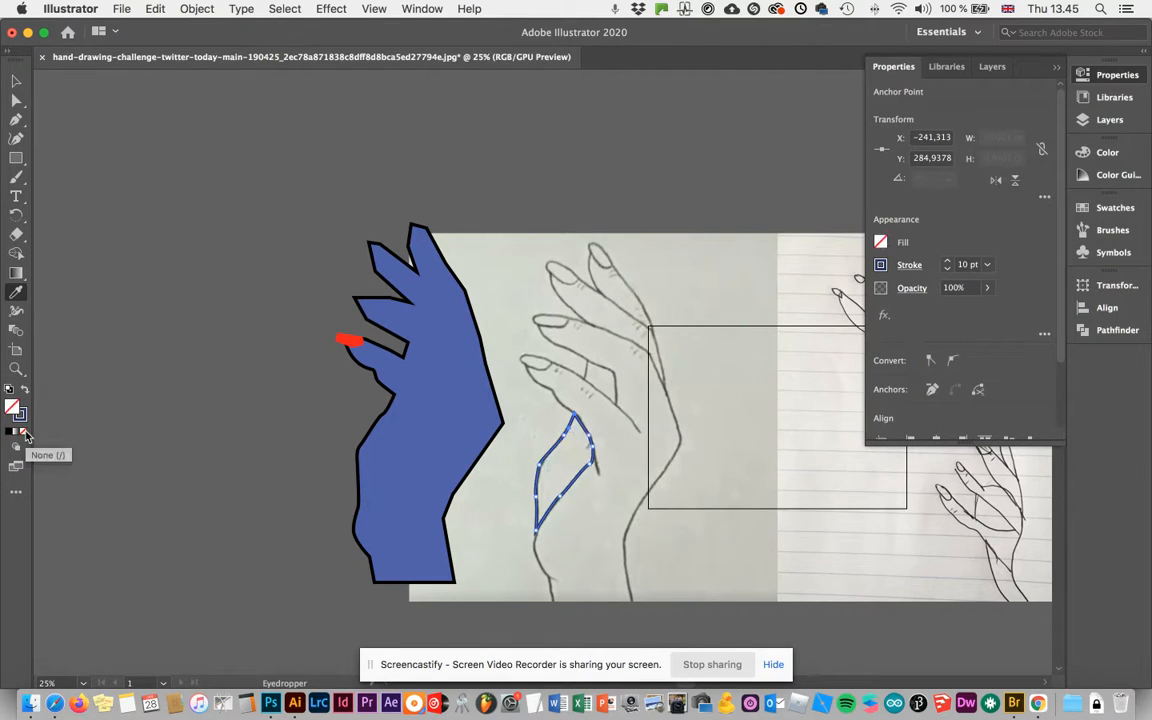
{"action": "left_click", "coordinate": [25, 391]}
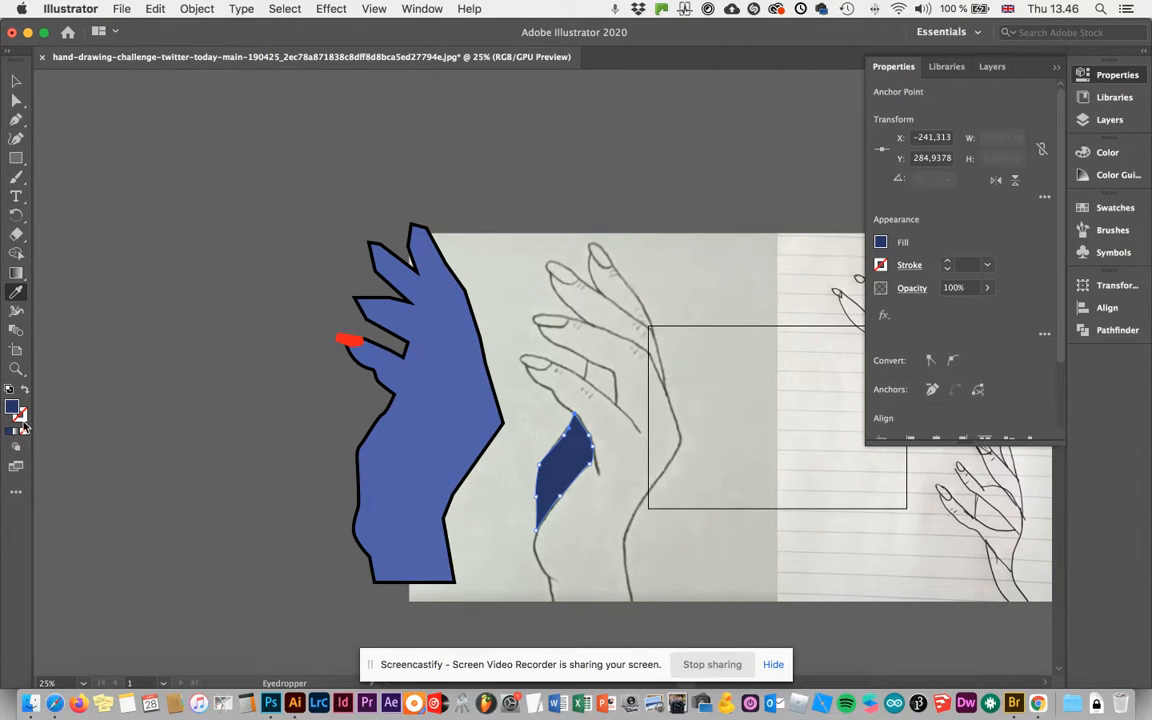
{"action": "left_click", "coordinate": [15, 79]}
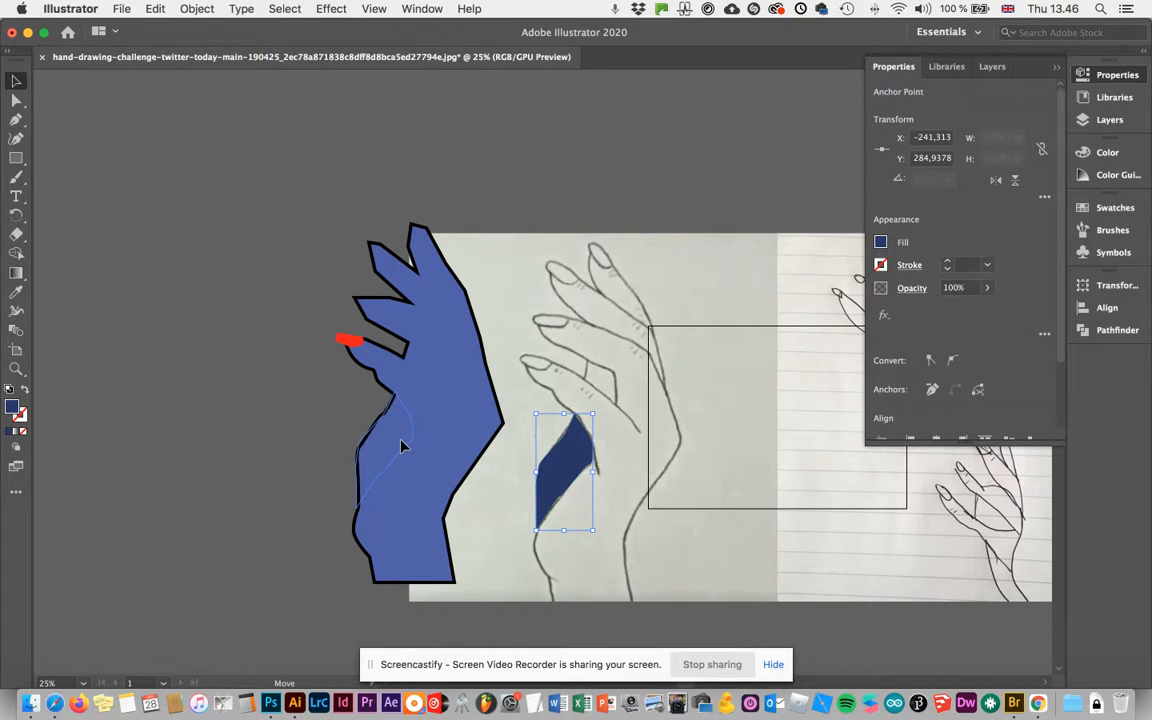
{"action": "left_click_drag", "start_coordinate": [401, 446], "coordinate": [401, 447]}
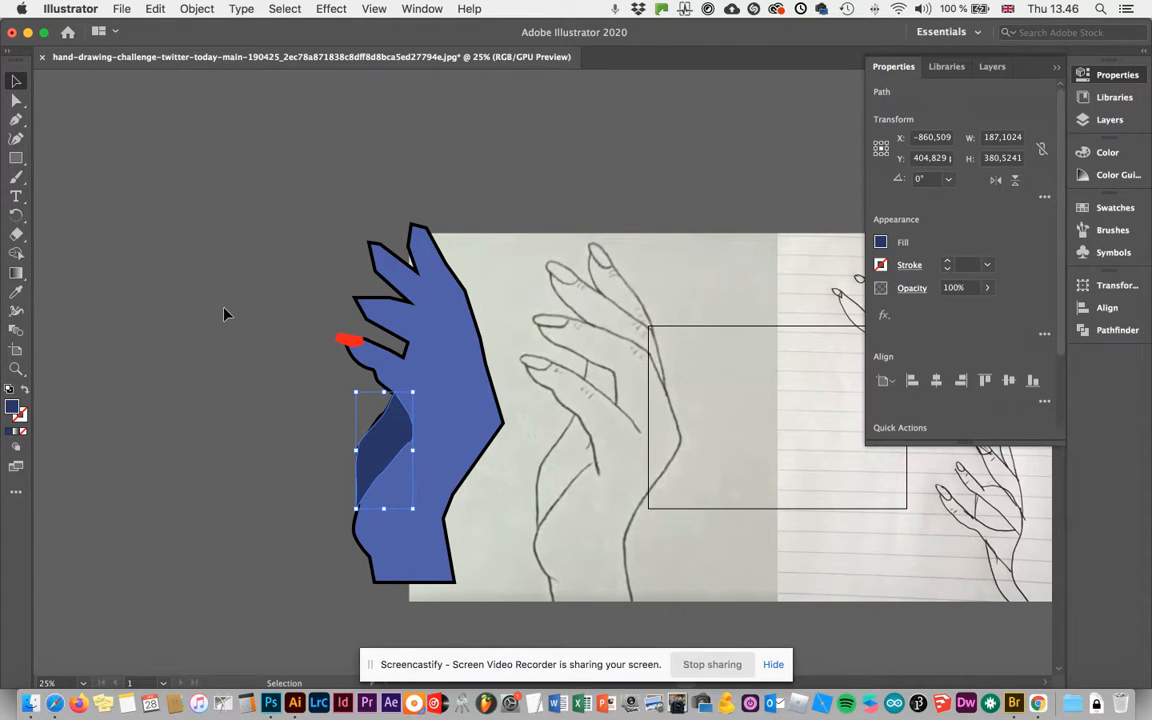
Trace the four-sided area between the sketch's two lowest fingers as a closed shape and select it.
{"action": "left_click", "coordinate": [16, 120]}
{"action": "left_click", "coordinate": [586, 358]}
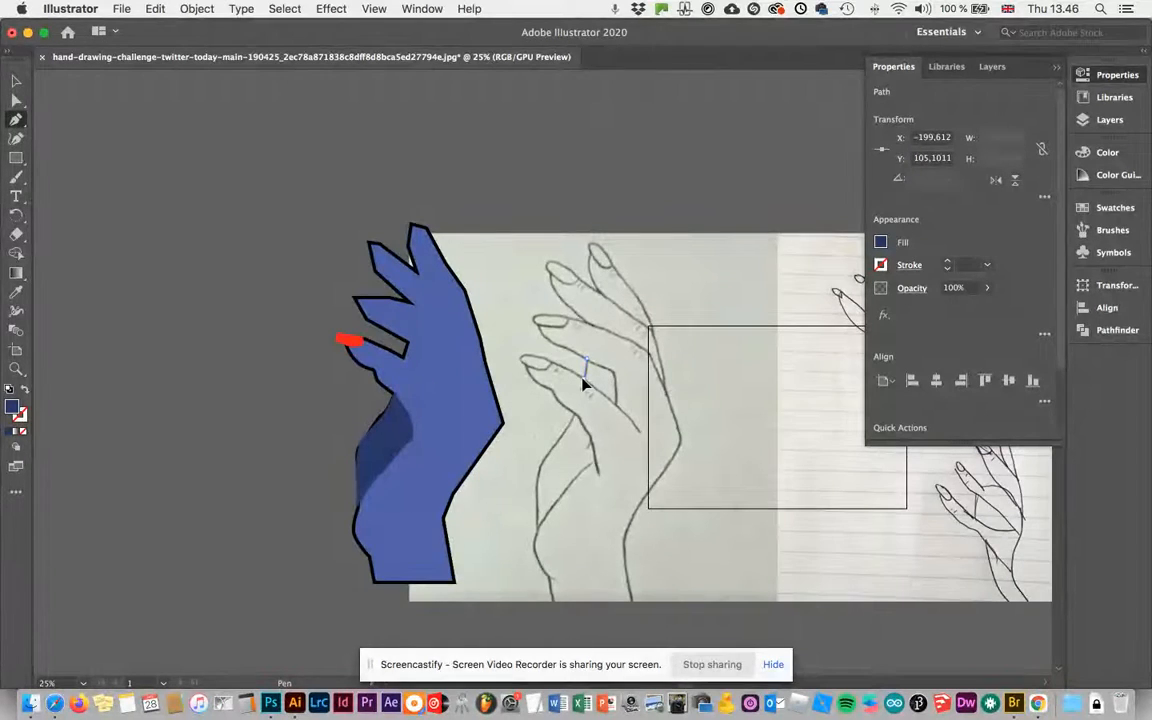
{"action": "left_click", "coordinate": [586, 381]}
{"action": "left_click", "coordinate": [616, 406]}
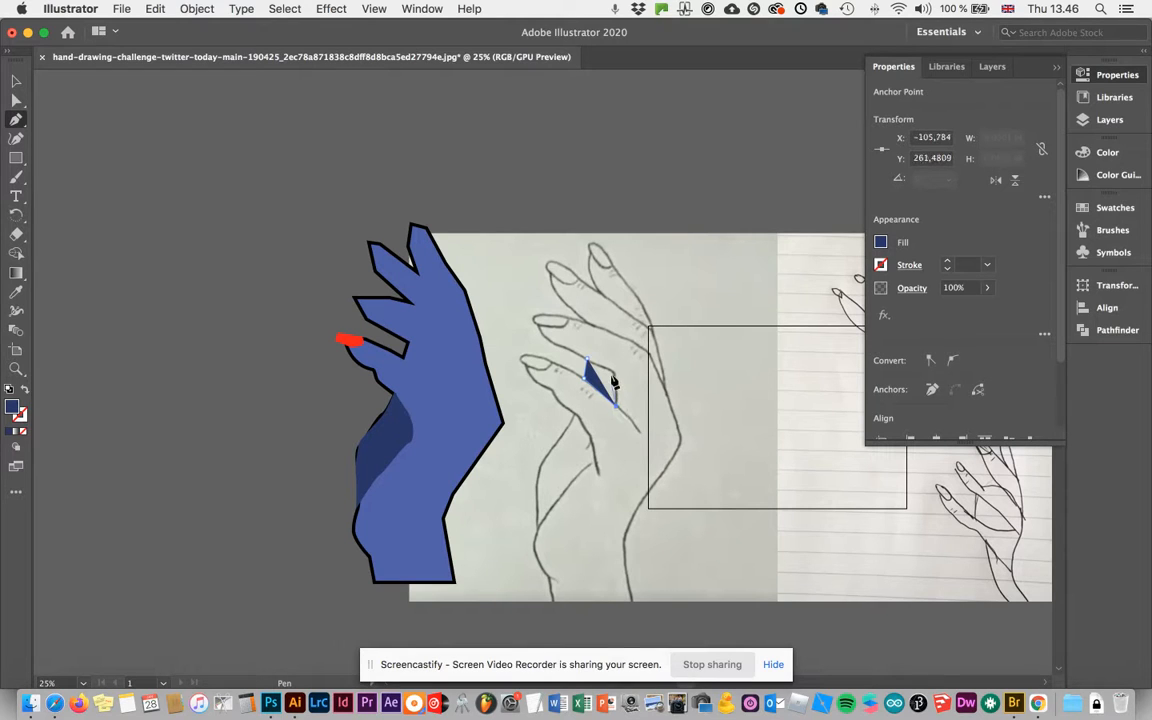
{"action": "left_click", "coordinate": [616, 377]}
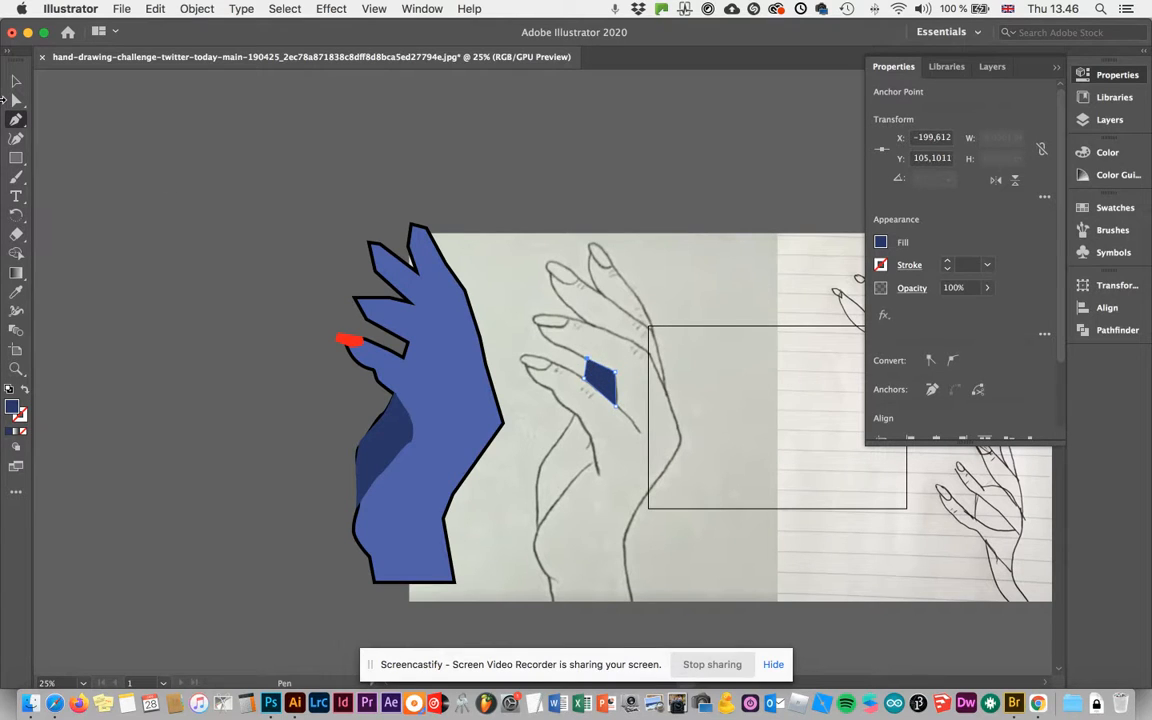
{"action": "left_click", "coordinate": [17, 82]}
{"action": "left_click", "coordinate": [600, 382]}
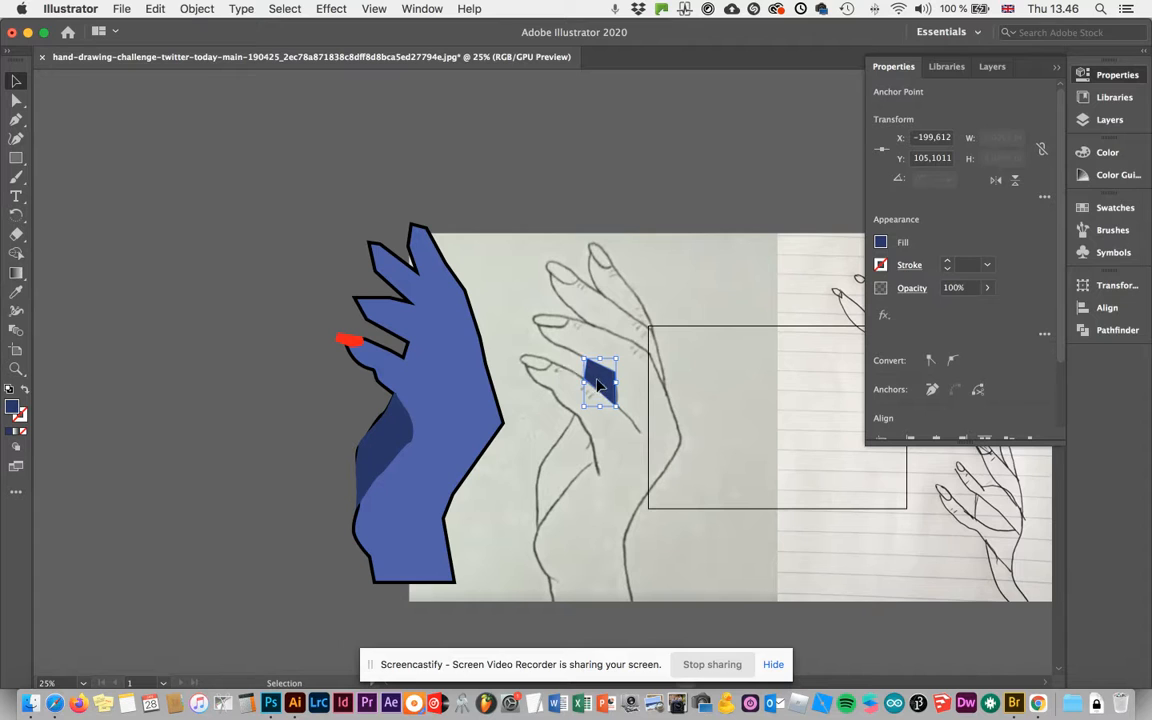